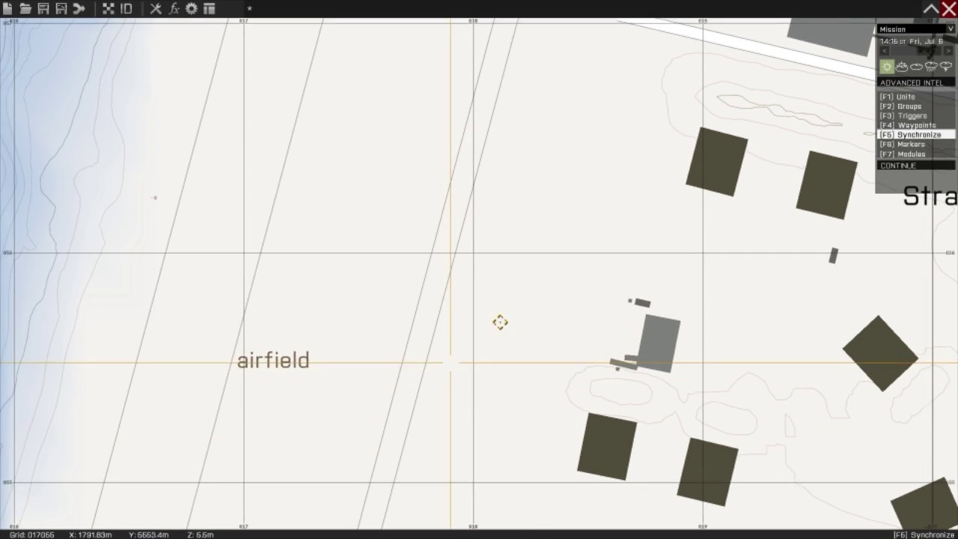
- Pan and zoom out the map until the coastal airfield and Stratis Air Base are visible
{"action": "right_click_drag", "start_coordinate": [498, 323], "coordinate": [541, 284]}
{"action": "scroll", "coordinate": [545, 225], "scroll_direction": "down", "scroll_amount": 2}
{"action": "right_click_drag", "start_coordinate": [552, 188], "coordinate": [484, 364]}
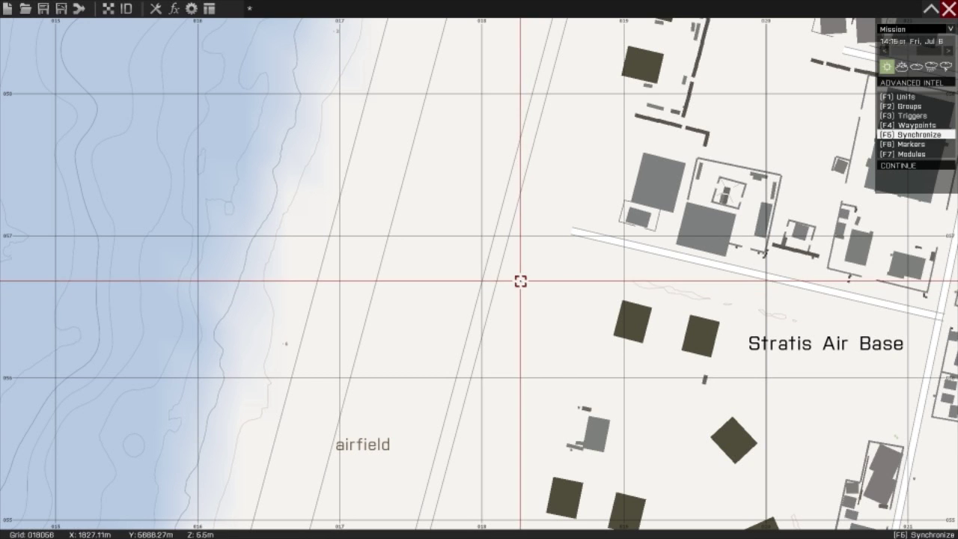
{"action": "key", "text": "F1"}
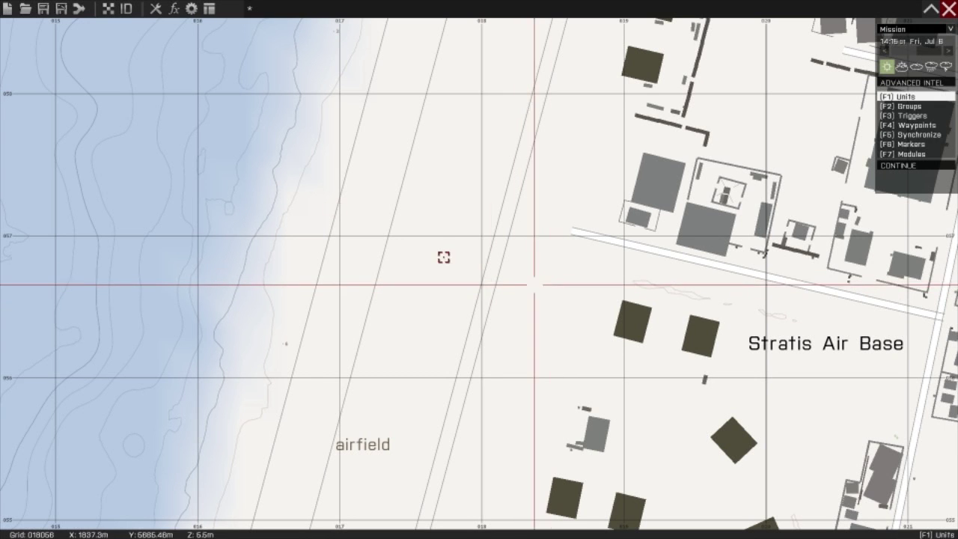
- Restart the editor with the Traditional layout and pan to the ground west of the air base
{"action": "left_click", "coordinate": [211, 9]}
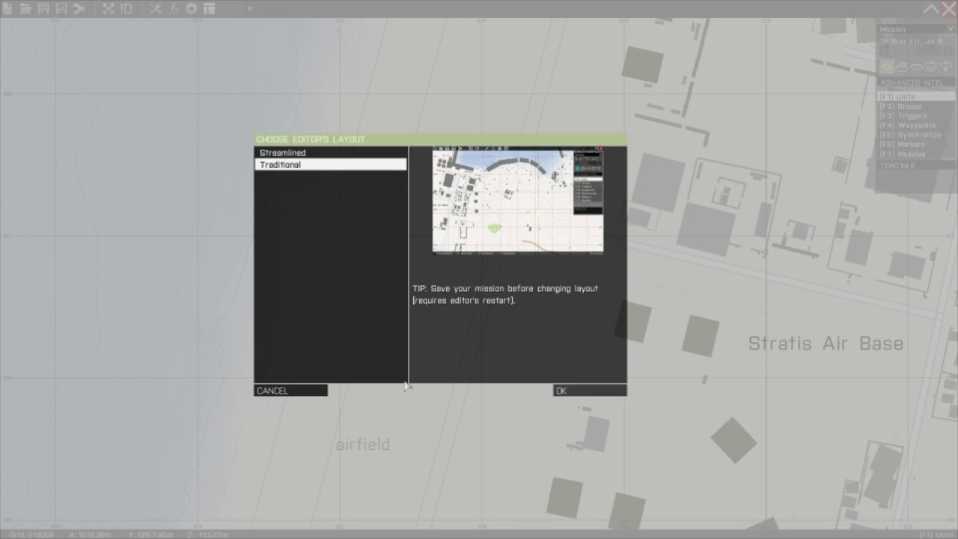
{"action": "left_click", "coordinate": [593, 395]}
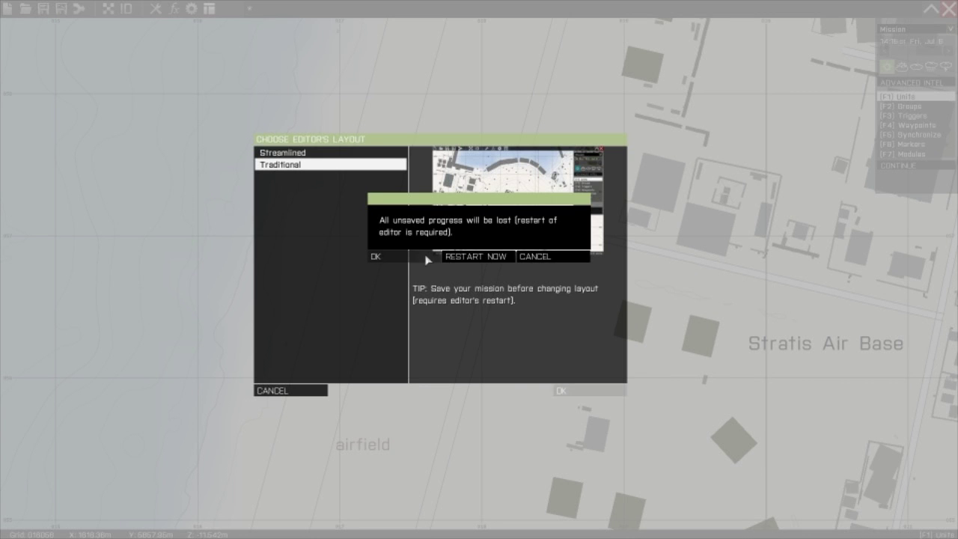
{"action": "left_click", "coordinate": [427, 258]}
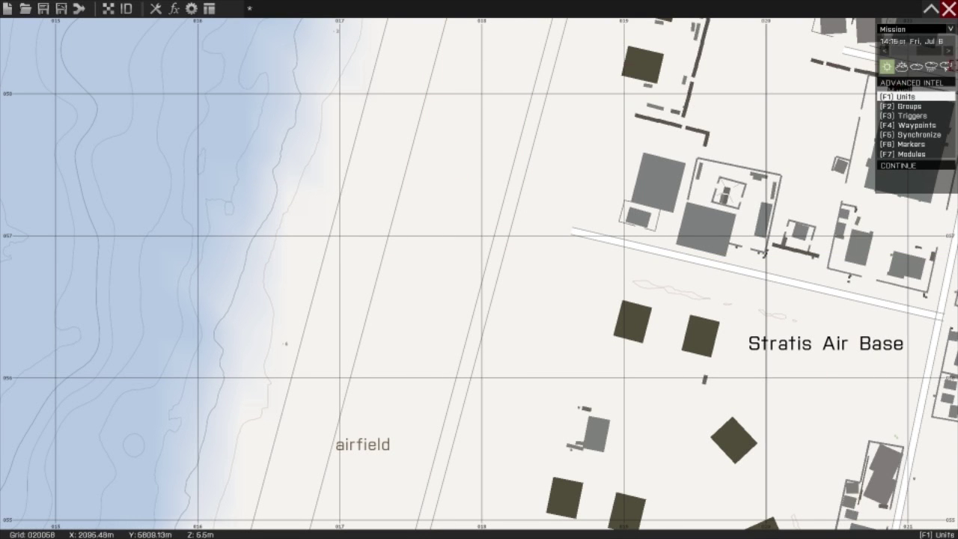
{"action": "right_click_drag", "start_coordinate": [766, 187], "coordinate": [677, 303]}
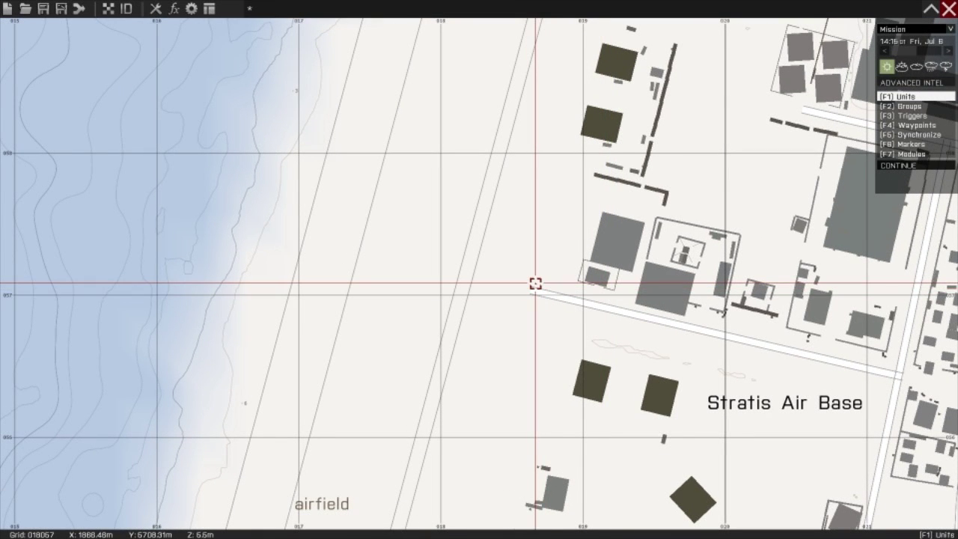
- Insert a BLUFOR Rifleman with Control set to Player on the open ground
{"action": "double_click", "coordinate": [479, 285]}
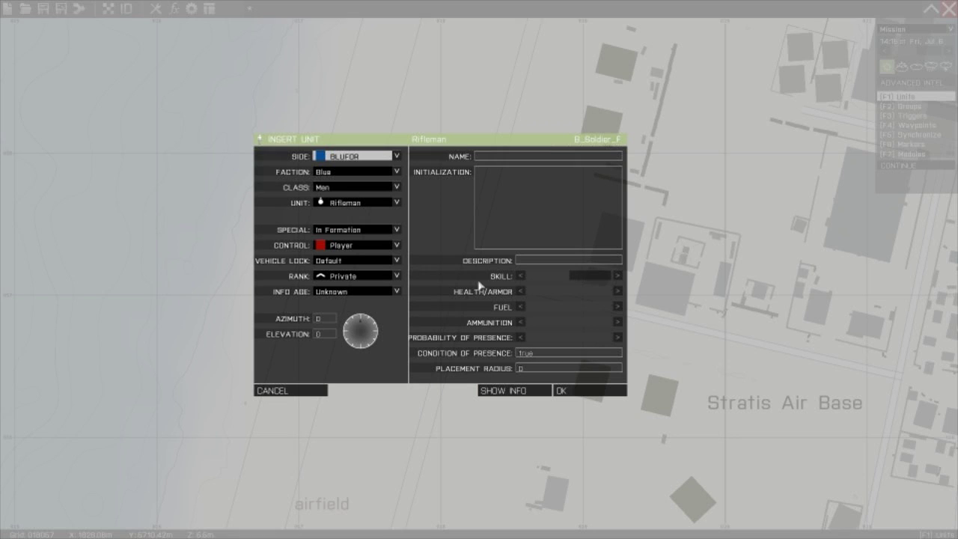
{"action": "left_click", "coordinate": [339, 247]}
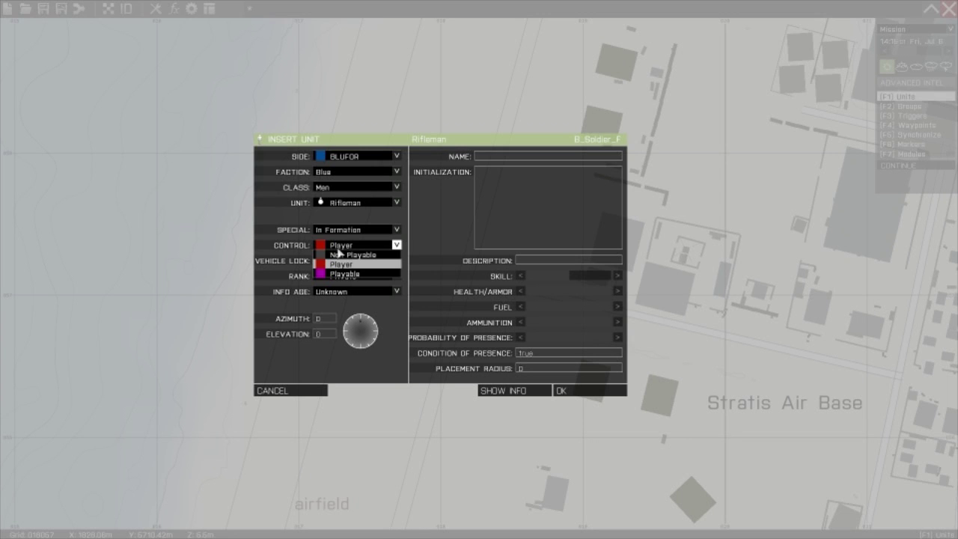
{"action": "left_click", "coordinate": [561, 391]}
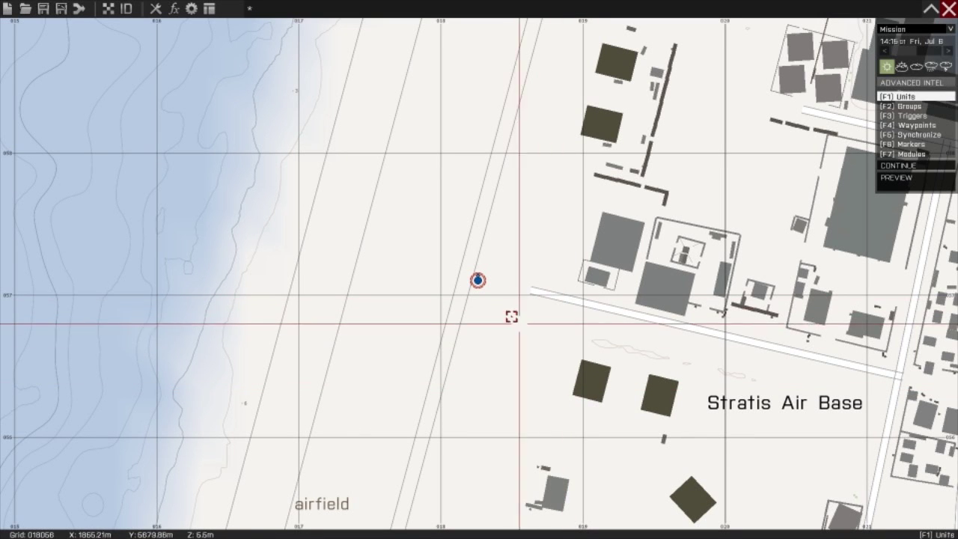
- Add an Intel Create Task module: ID task1, title 'Kill Civilian', description 'Shoot him in the head'
{"action": "left_click", "coordinate": [915, 154]}
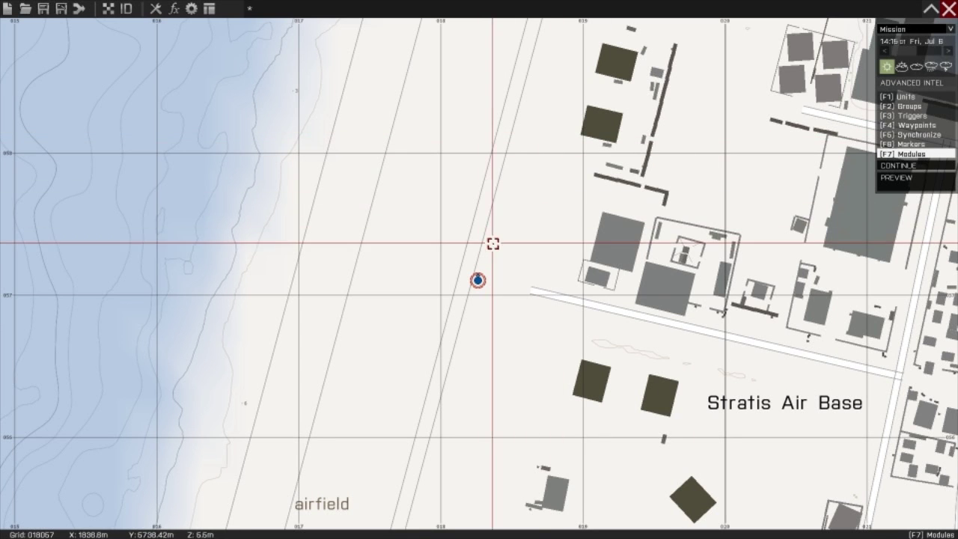
{"action": "double_click", "coordinate": [480, 242]}
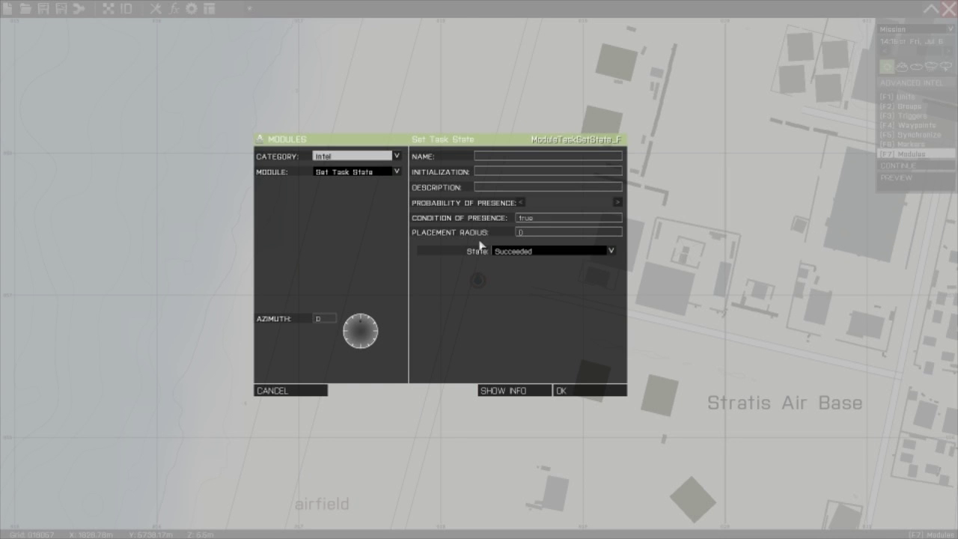
{"action": "left_click", "coordinate": [349, 155]}
{"action": "left_click", "coordinate": [339, 197]}
{"action": "left_click", "coordinate": [353, 172]}
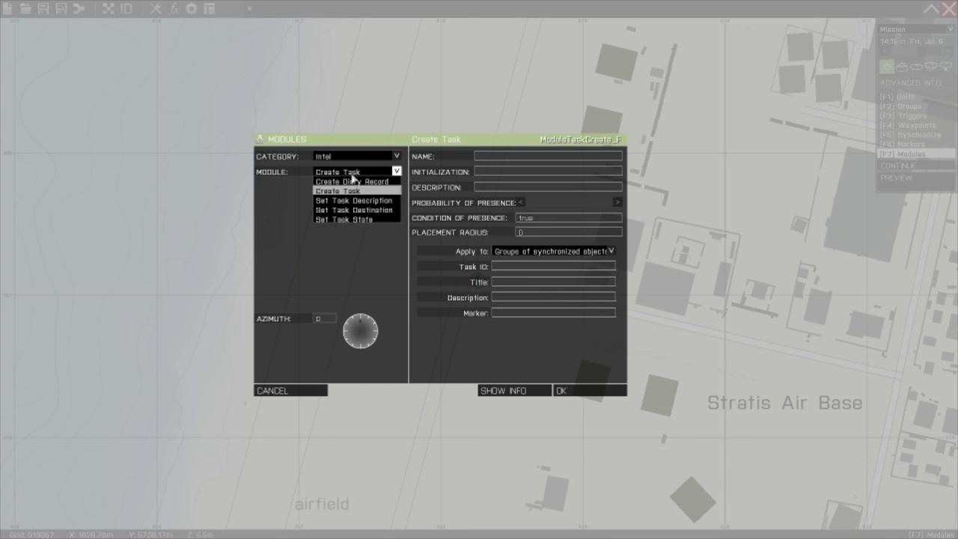
{"action": "left_click", "coordinate": [349, 193]}
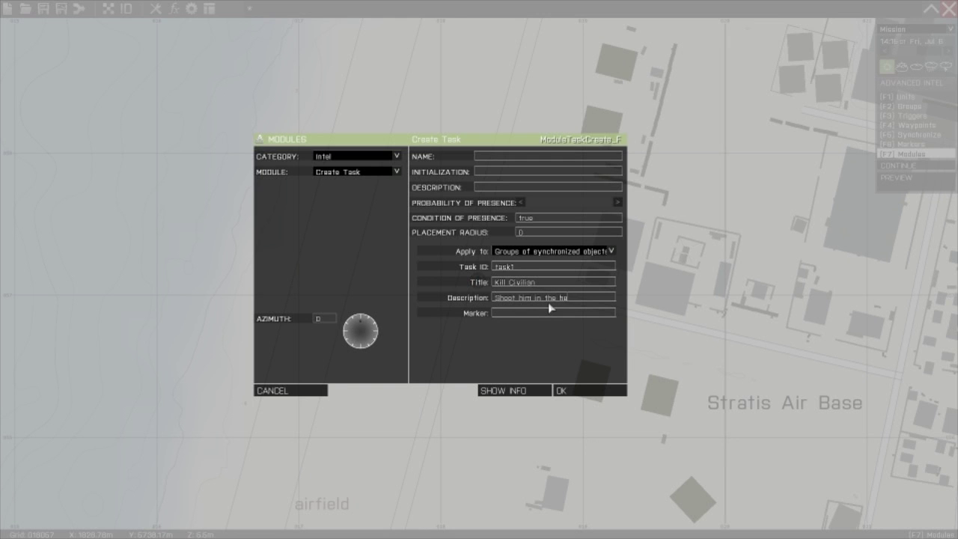
{"action": "left_click", "coordinate": [577, 391]}
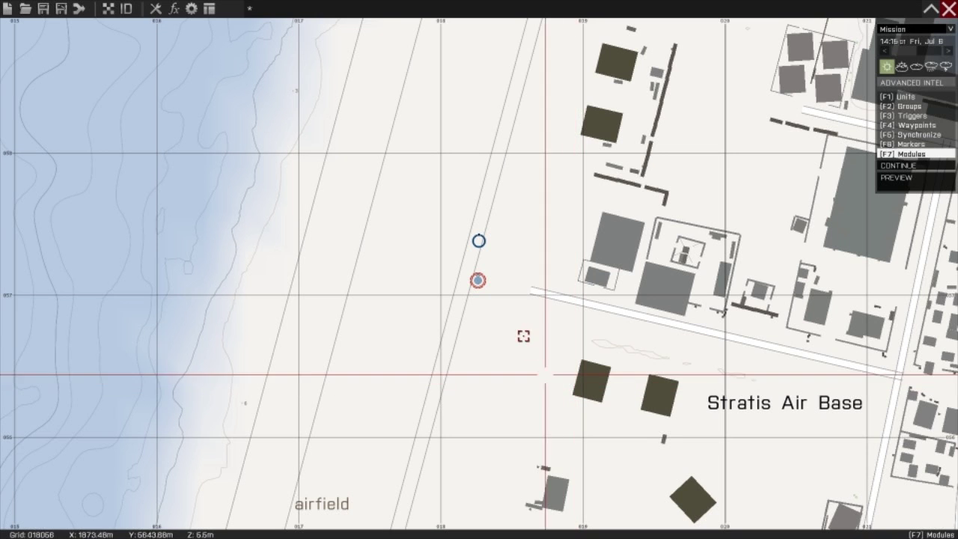
- Place a Set Task State module with State Succeeded just above the Create Task module
{"action": "double_click", "coordinate": [485, 228]}
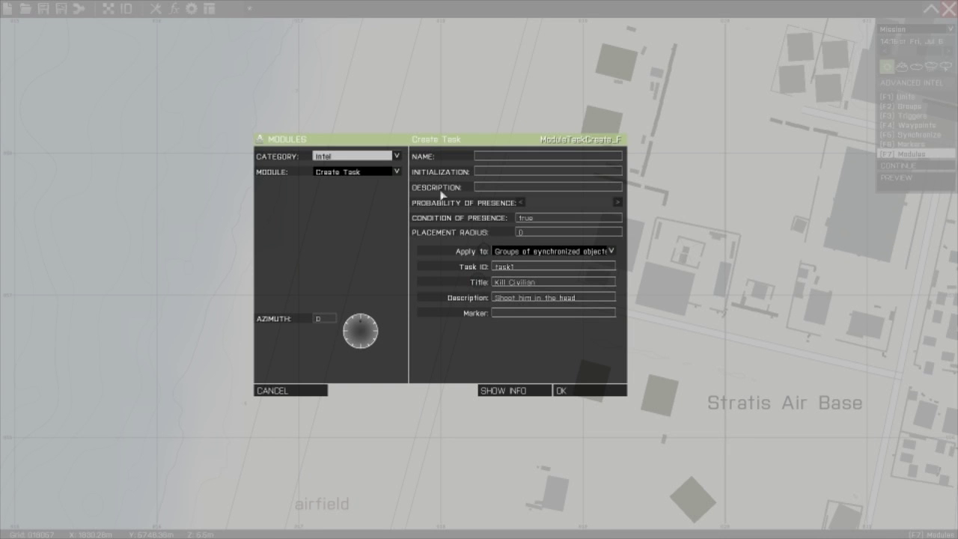
{"action": "left_click", "coordinate": [383, 173]}
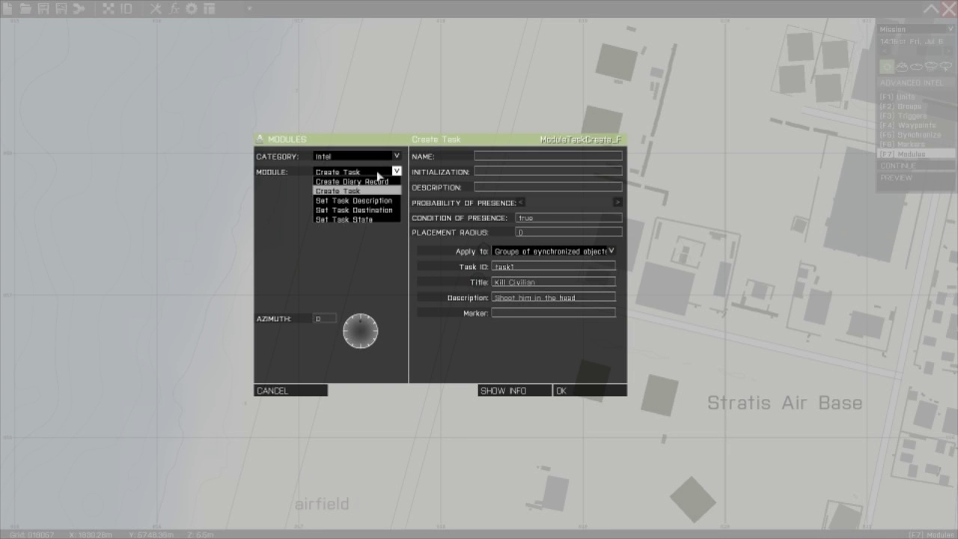
{"action": "left_click", "coordinate": [371, 220]}
{"action": "left_click", "coordinate": [524, 252]}
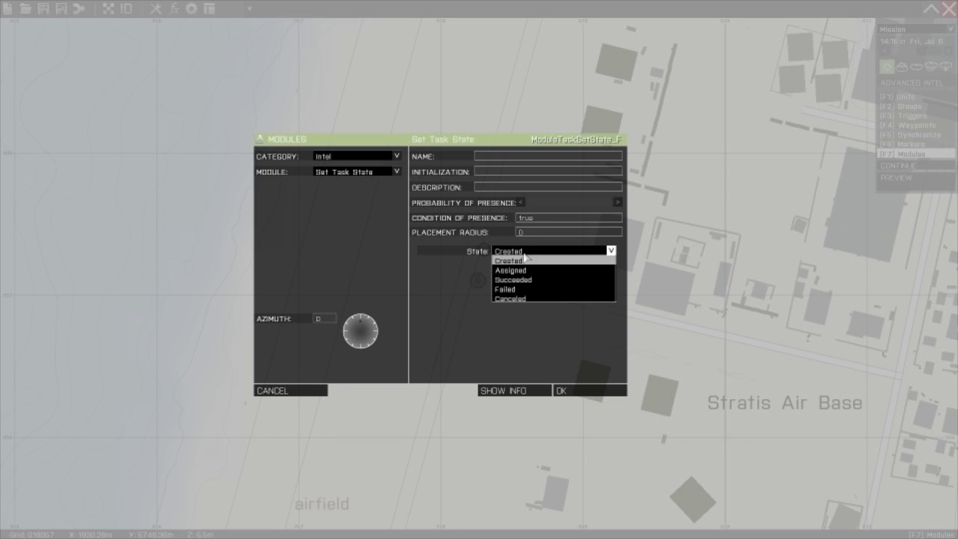
{"action": "left_click", "coordinate": [516, 280]}
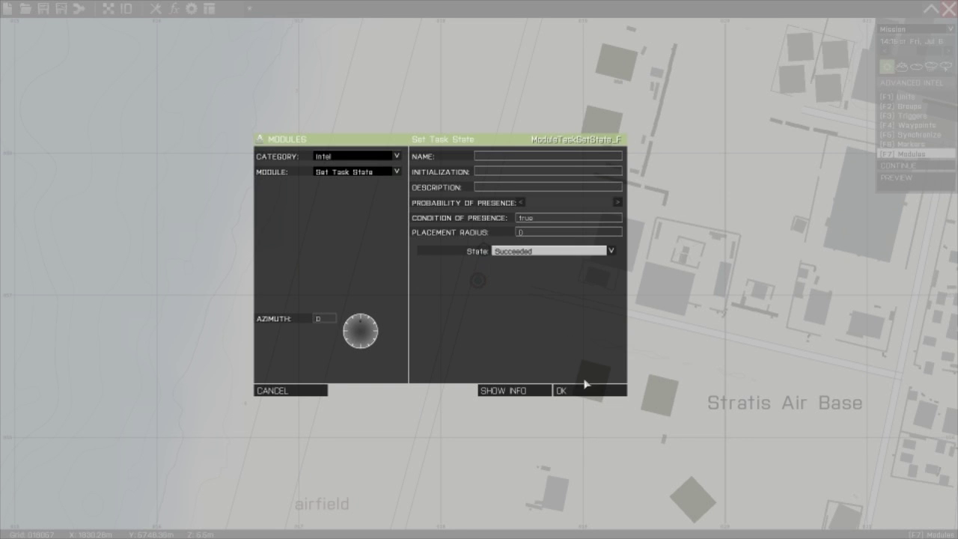
{"action": "left_click", "coordinate": [583, 392]}
{"action": "key", "text": "F2"}
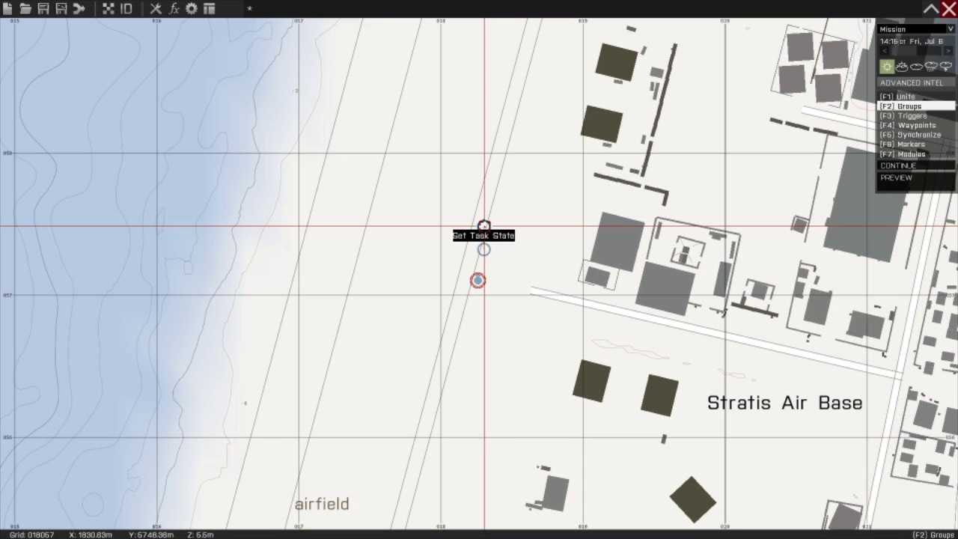
{"action": "key", "text": "F1"}
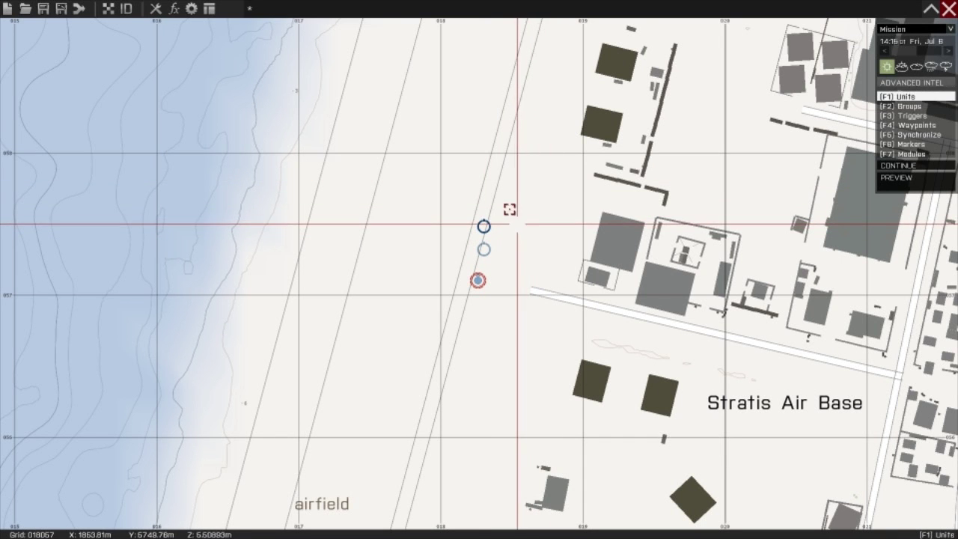
{"action": "right_click_drag", "start_coordinate": [509, 207], "coordinate": [513, 283]}
- Place a trigger with Condition '!alive civ' above the task modules, then reopen and confirm it
{"action": "key", "text": "F3"}
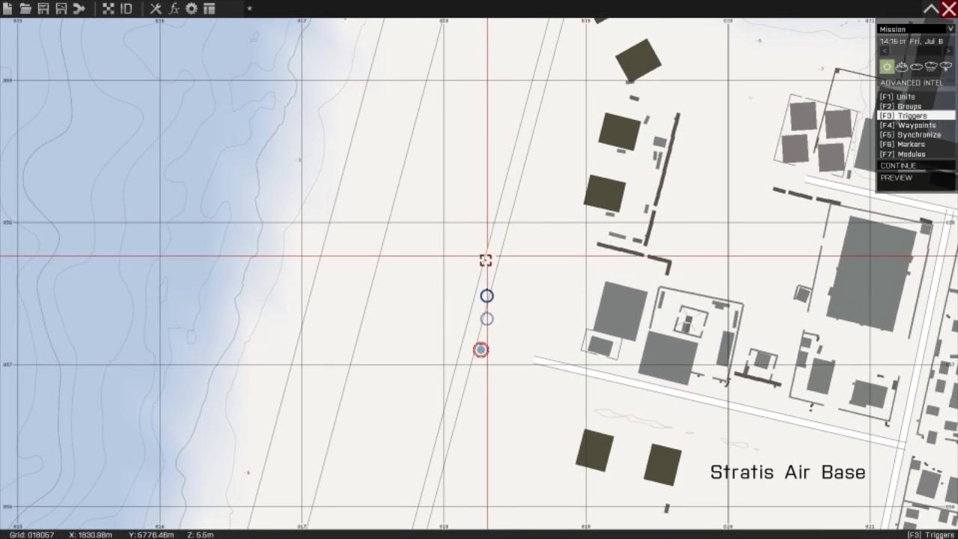
{"action": "double_click", "coordinate": [486, 259]}
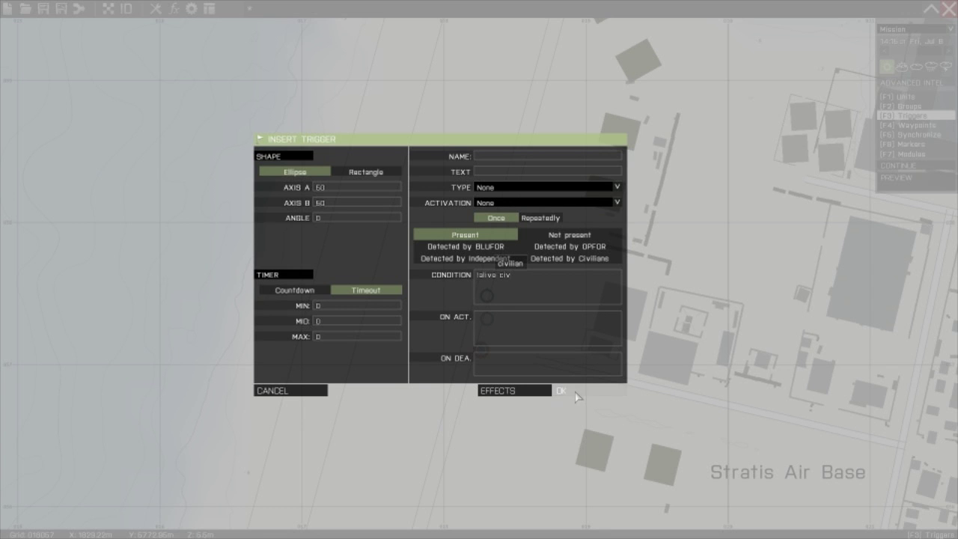
{"action": "left_click", "coordinate": [574, 391]}
{"action": "double_click", "coordinate": [489, 262]}
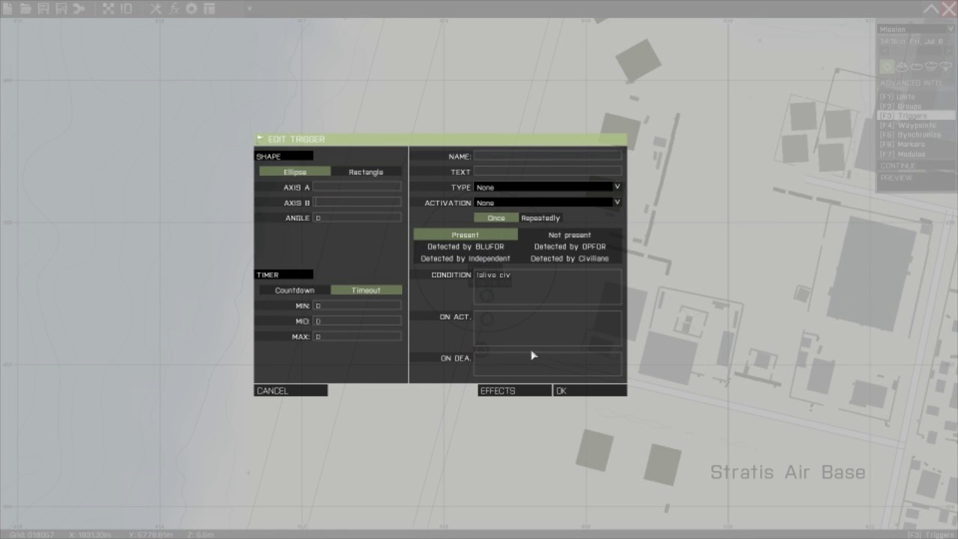
{"action": "left_click", "coordinate": [574, 391]}
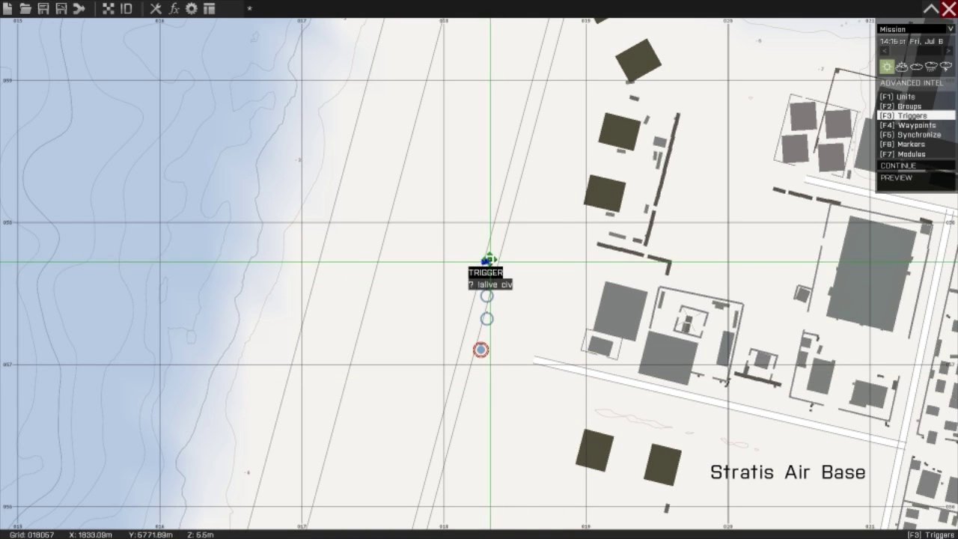
- Insert a Civilian unit named civ at the trigger's spot and zoom in on it
{"action": "key", "text": "F1"}
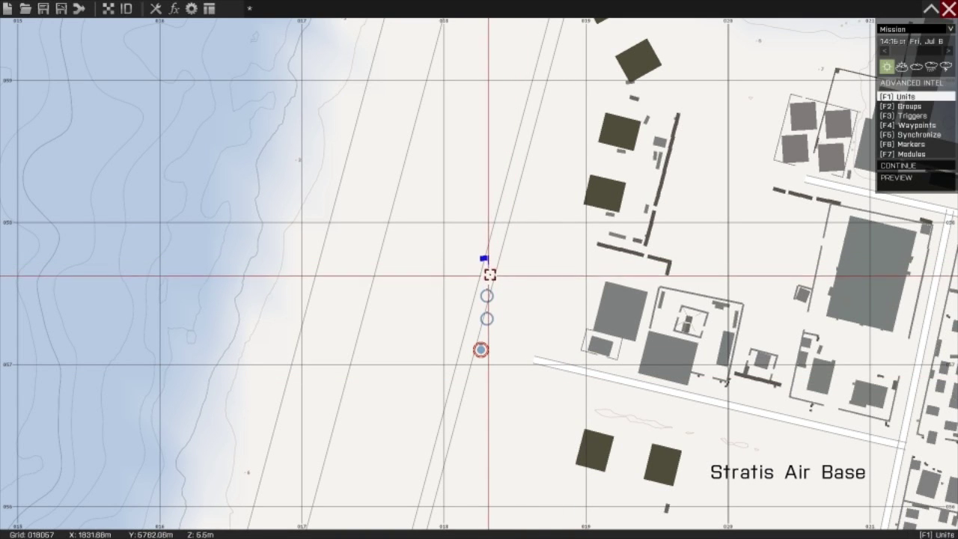
{"action": "double_click", "coordinate": [490, 275]}
{"action": "left_click", "coordinate": [344, 158]}
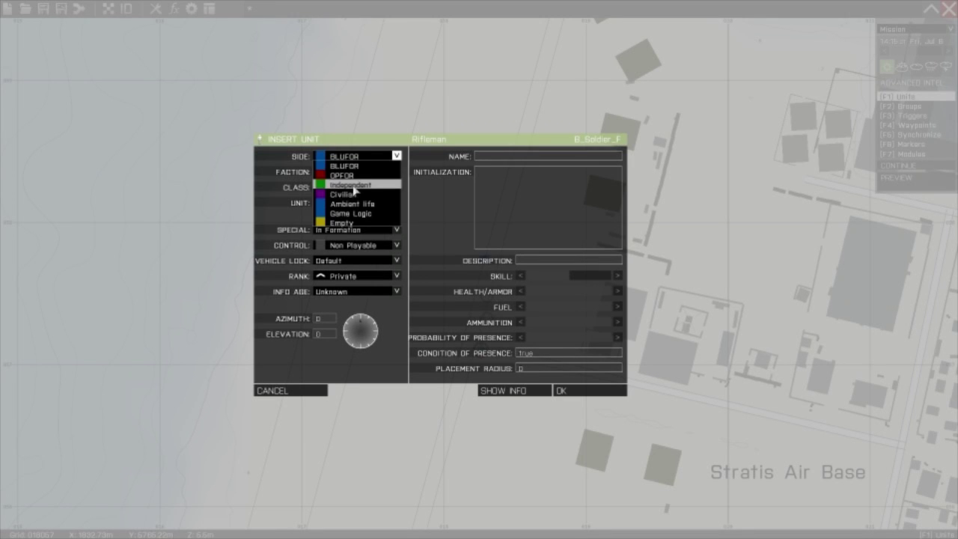
{"action": "left_click", "coordinate": [356, 194]}
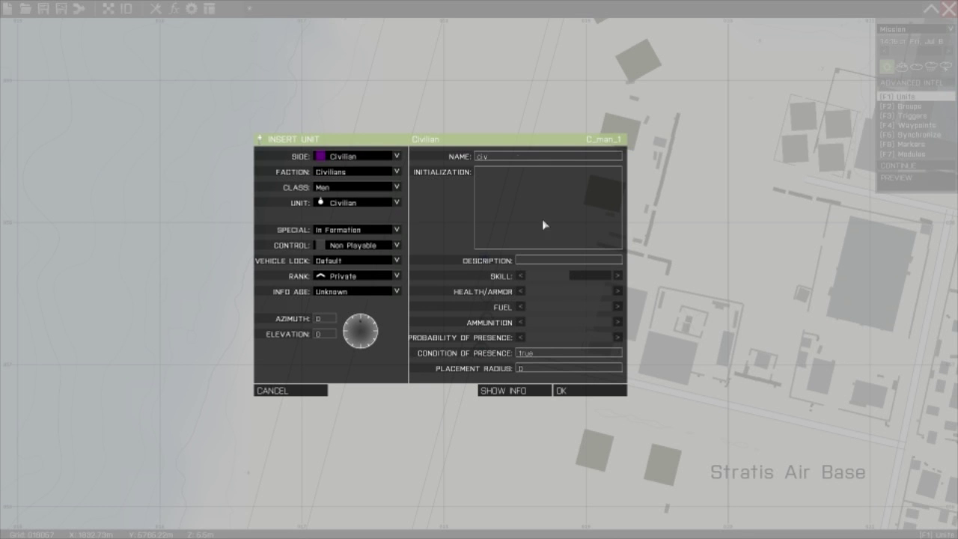
{"action": "left_click", "coordinate": [566, 395]}
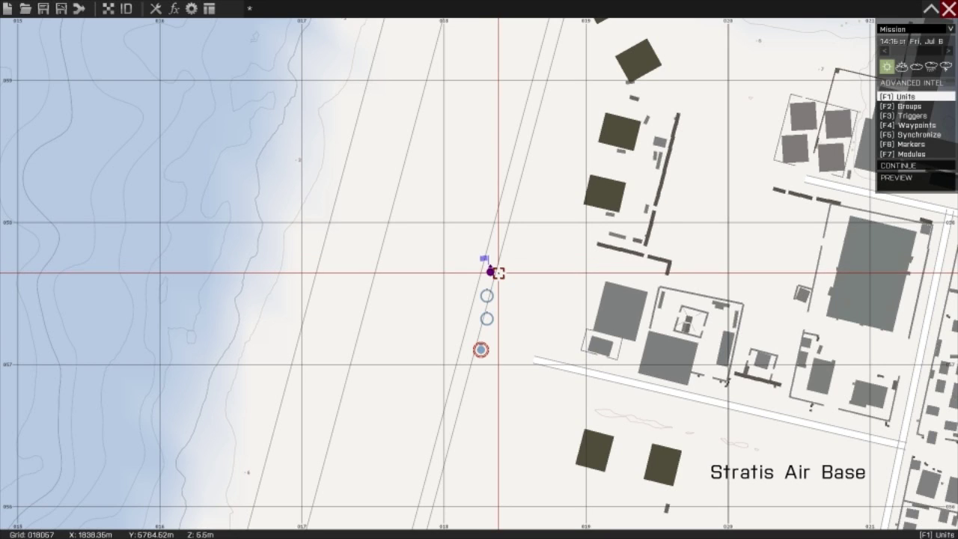
{"action": "scroll", "coordinate": [497, 271], "scroll_direction": "up", "scroll_amount": 2}
{"action": "scroll", "coordinate": [498, 273], "scroll_direction": "up", "scroll_amount": 2}
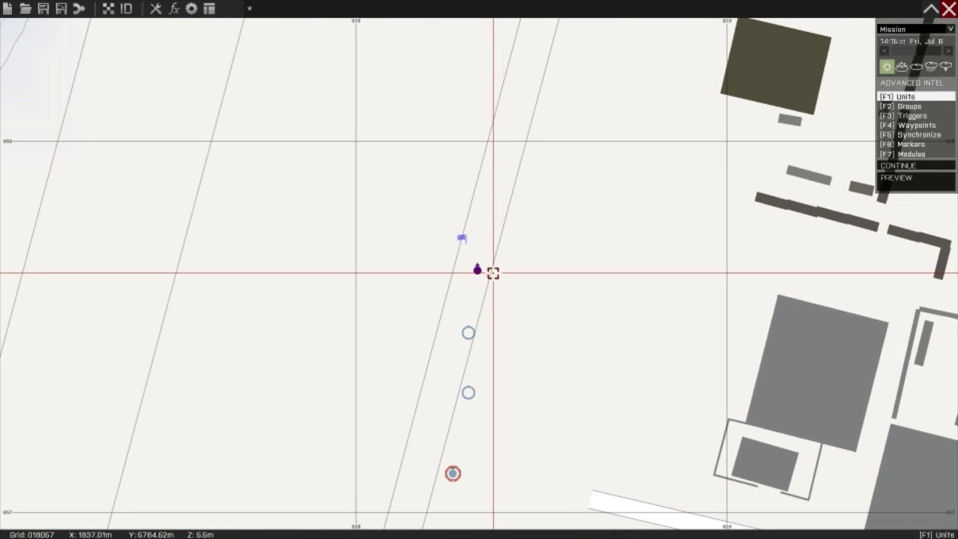
- Sync the player's flag to Set Task State, and Create Task to the red trigger marker
{"action": "key", "text": "F5"}
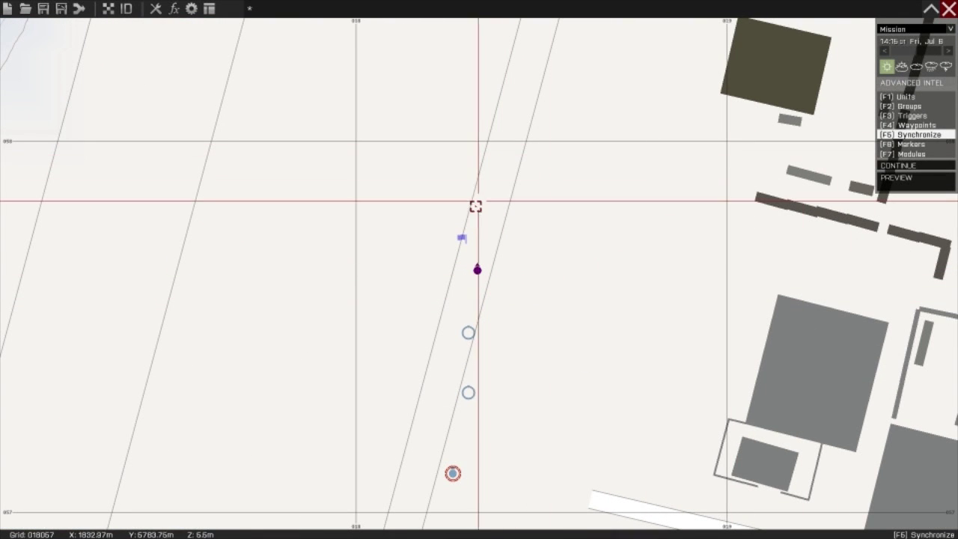
{"action": "left_click_drag", "start_coordinate": [460, 237], "coordinate": [468, 333]}
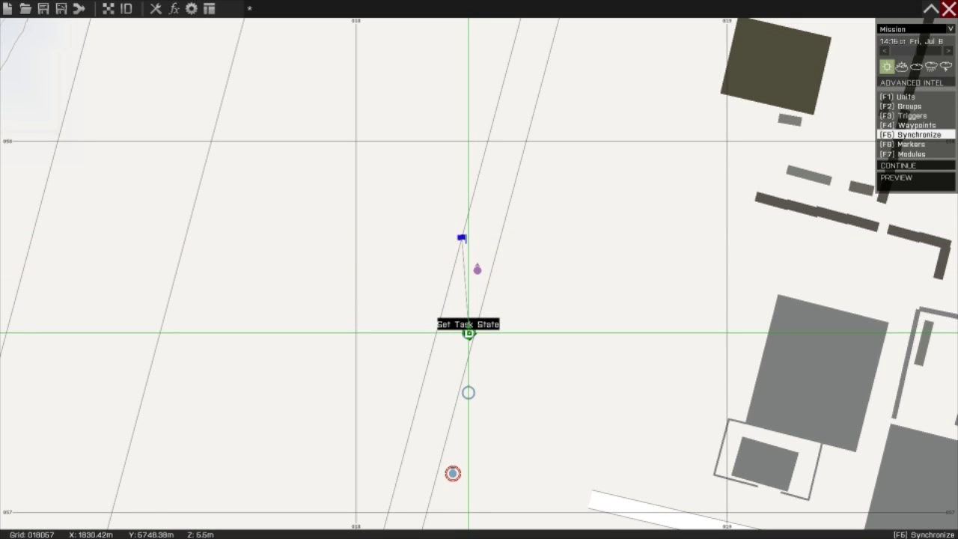
{"action": "left_click_drag", "start_coordinate": [469, 333], "coordinate": [470, 333]}
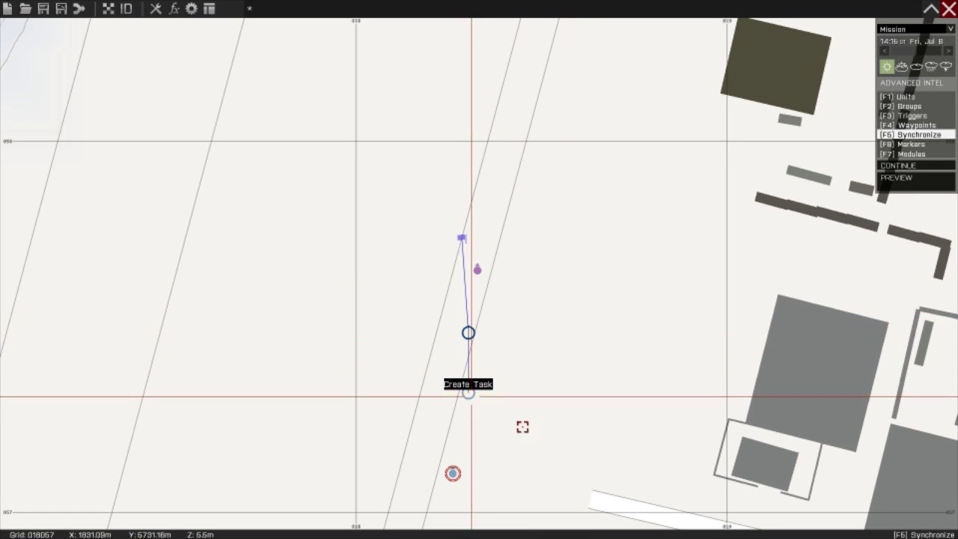
{"action": "key", "text": "s"}
{"action": "left_click", "coordinate": [462, 303]}
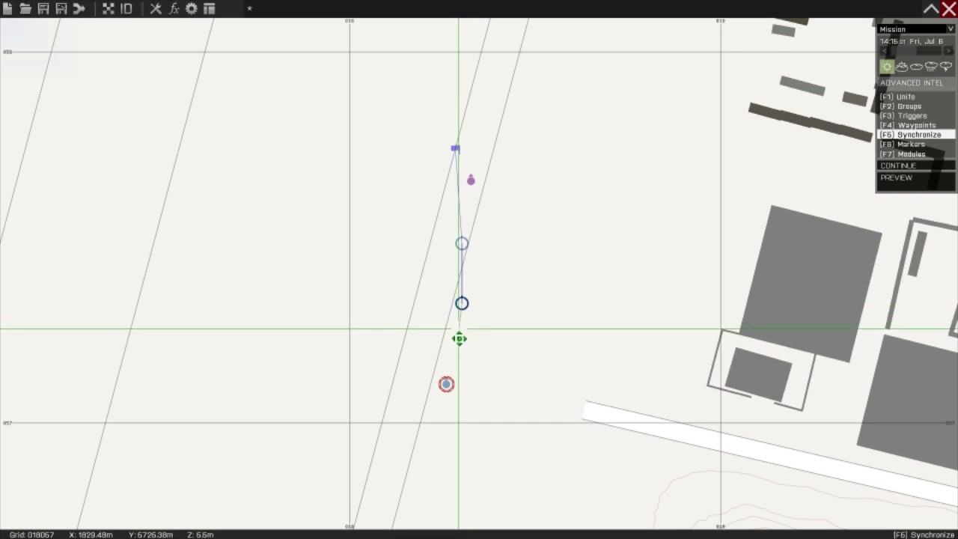
{"action": "left_click_drag", "start_coordinate": [462, 303], "coordinate": [446, 384]}
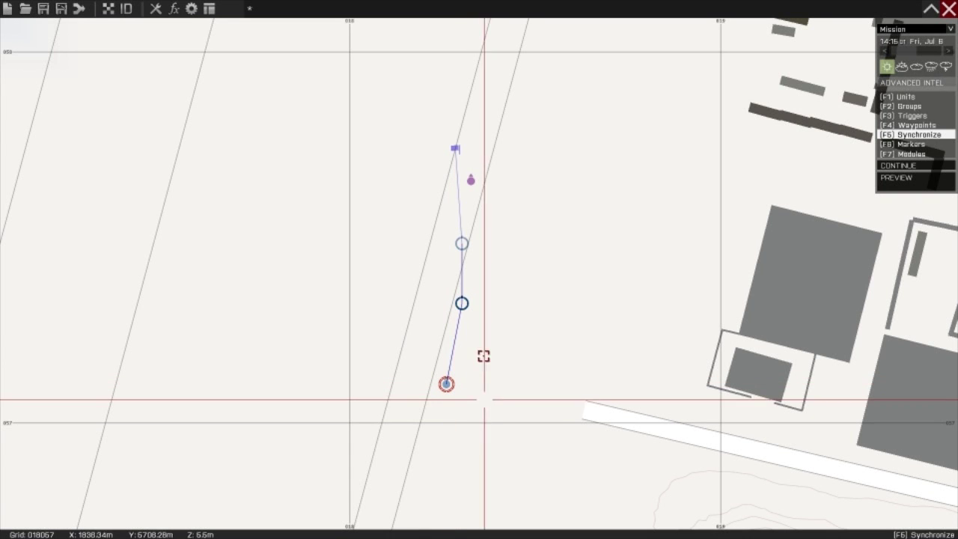
{"action": "left_click", "coordinate": [462, 304]}
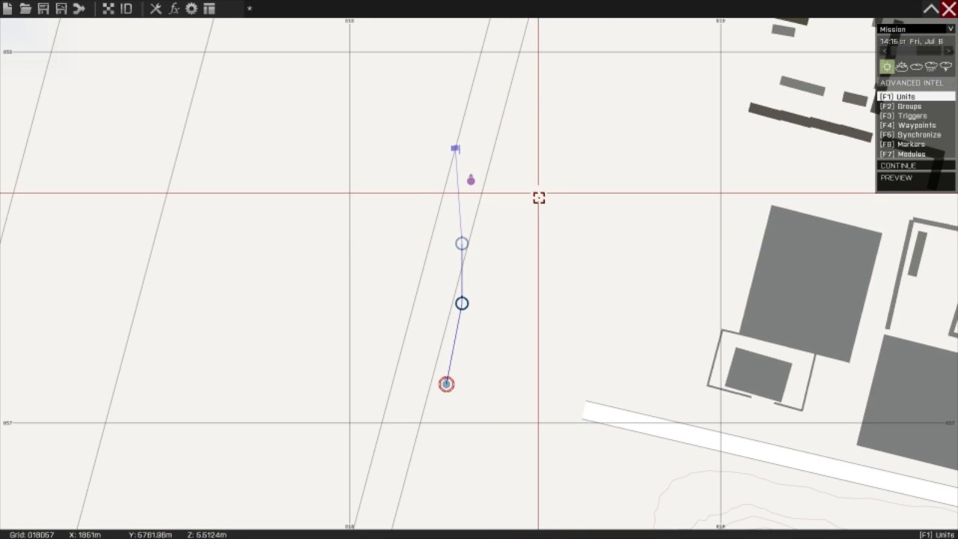
{"action": "key", "text": "F1"}
{"action": "right_click_drag", "start_coordinate": [539, 197], "coordinate": [543, 304]}
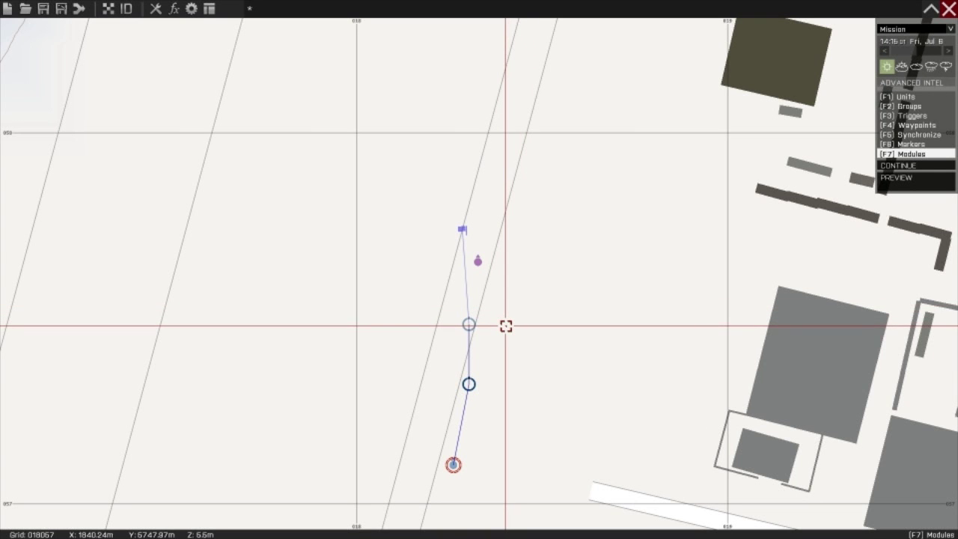
- Add an Intel Set Task Destination module with destination set to Module position
{"action": "double_click", "coordinate": [506, 332]}
{"action": "left_click", "coordinate": [370, 171]}
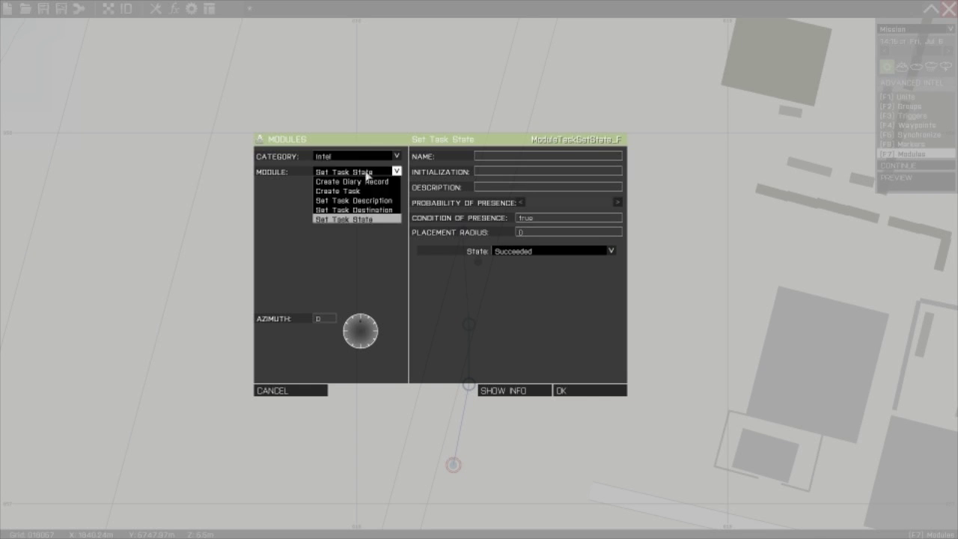
{"action": "left_click", "coordinate": [377, 210]}
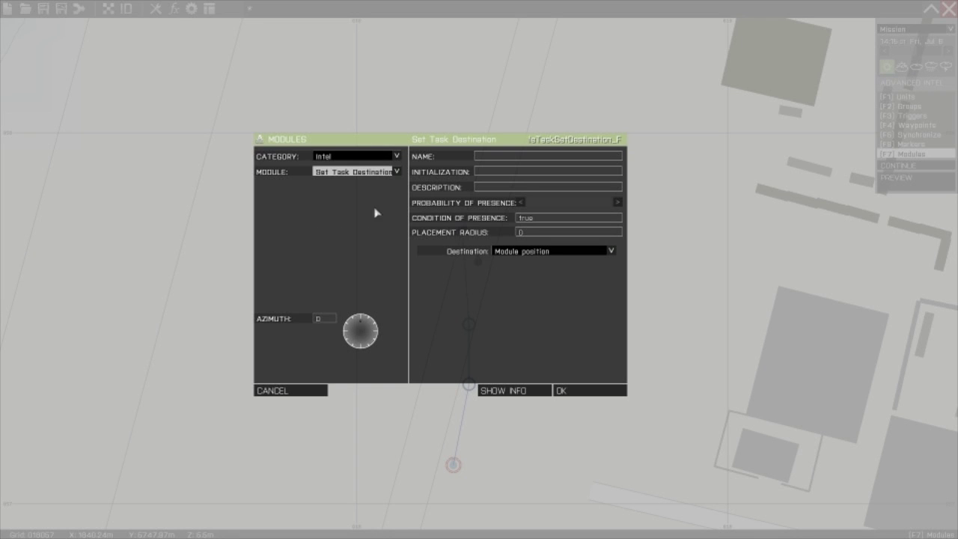
{"action": "left_click", "coordinate": [553, 254]}
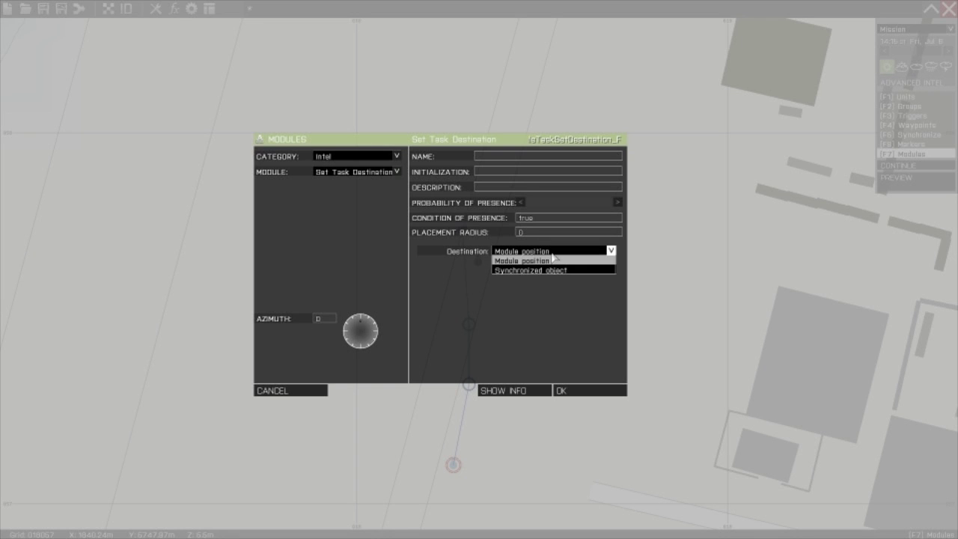
{"action": "left_click", "coordinate": [545, 262]}
{"action": "left_click", "coordinate": [575, 392]}
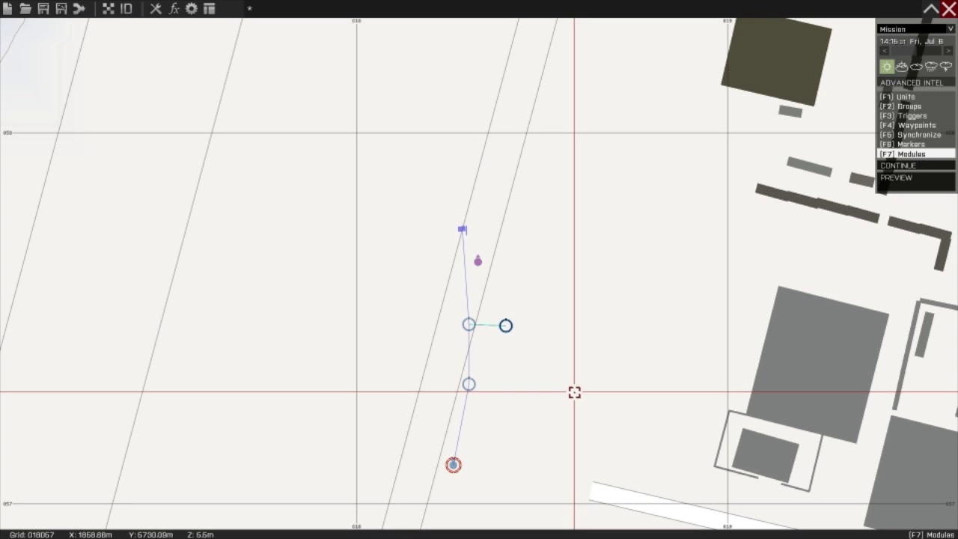
- Sync Set Task Destination to a task module, reposition a module, and start the mission preview
{"action": "key", "text": "F2"}
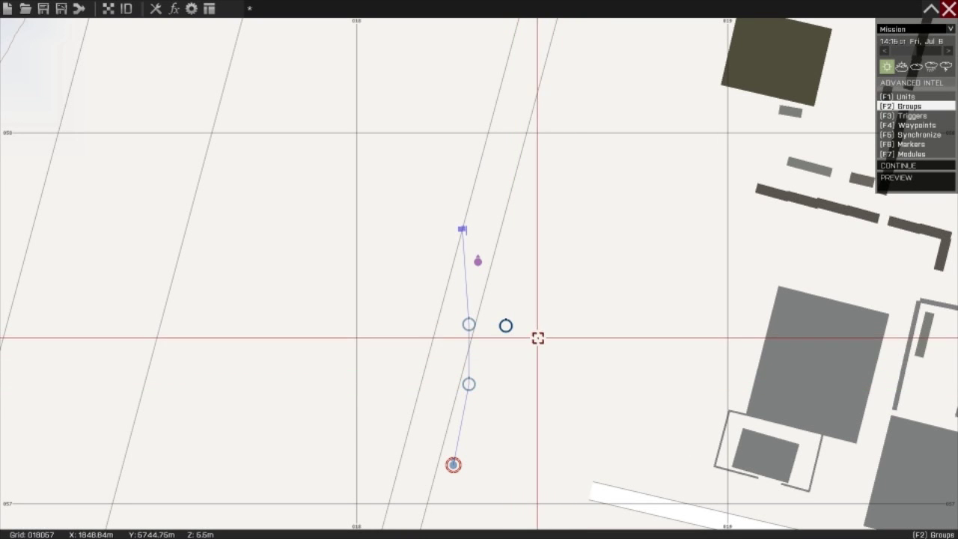
{"action": "key", "text": "F5"}
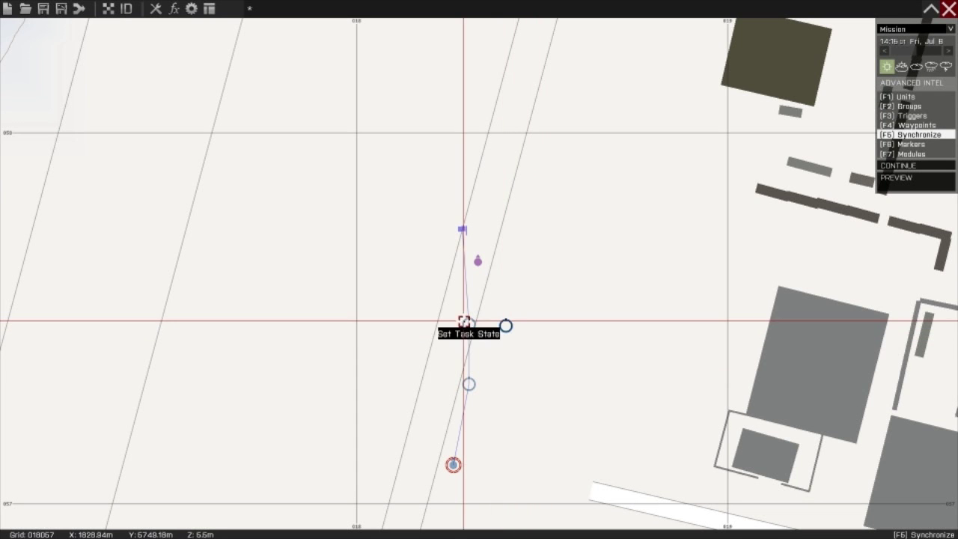
{"action": "left_click_drag", "start_coordinate": [506, 325], "coordinate": [471, 384]}
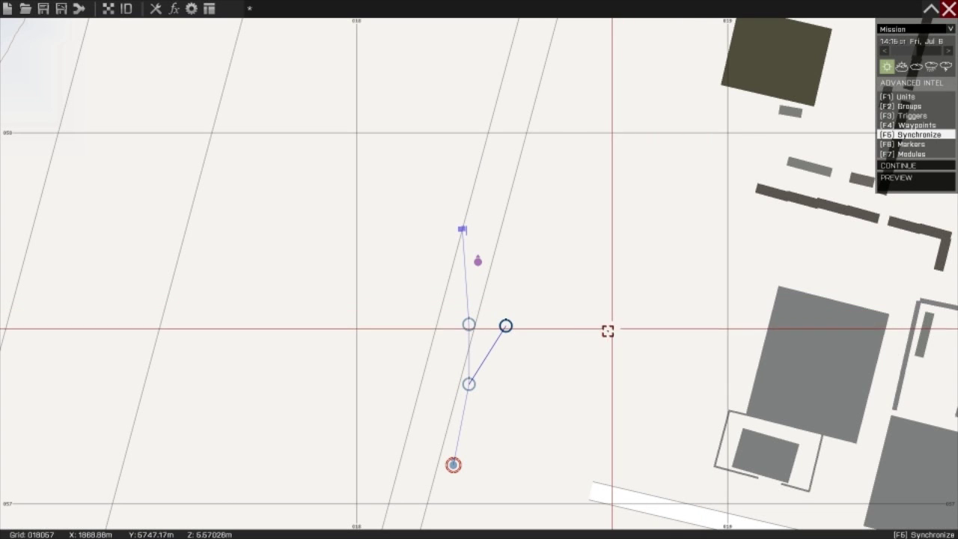
{"action": "key", "text": "F1"}
{"action": "left_click_drag", "start_coordinate": [475, 383], "coordinate": [480, 259]}
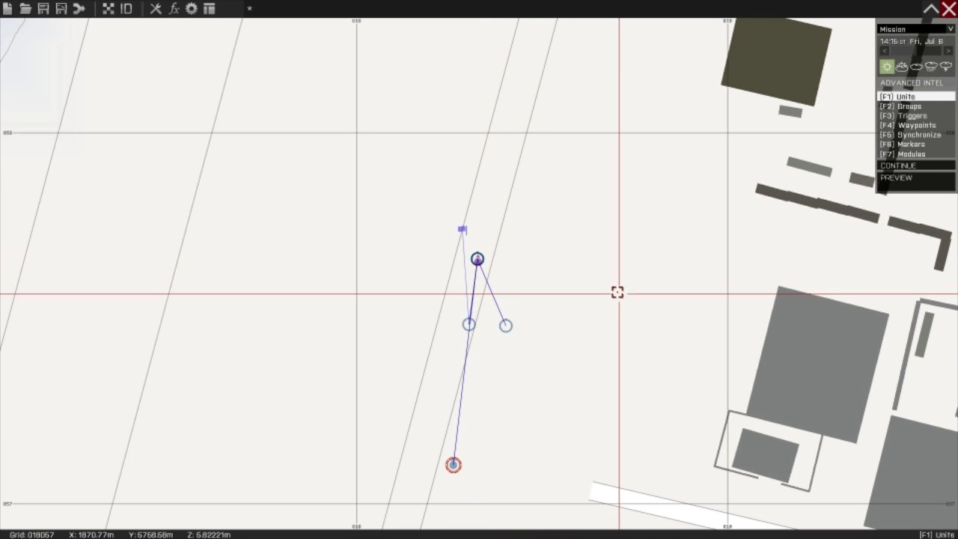
{"action": "left_click", "coordinate": [897, 178]}
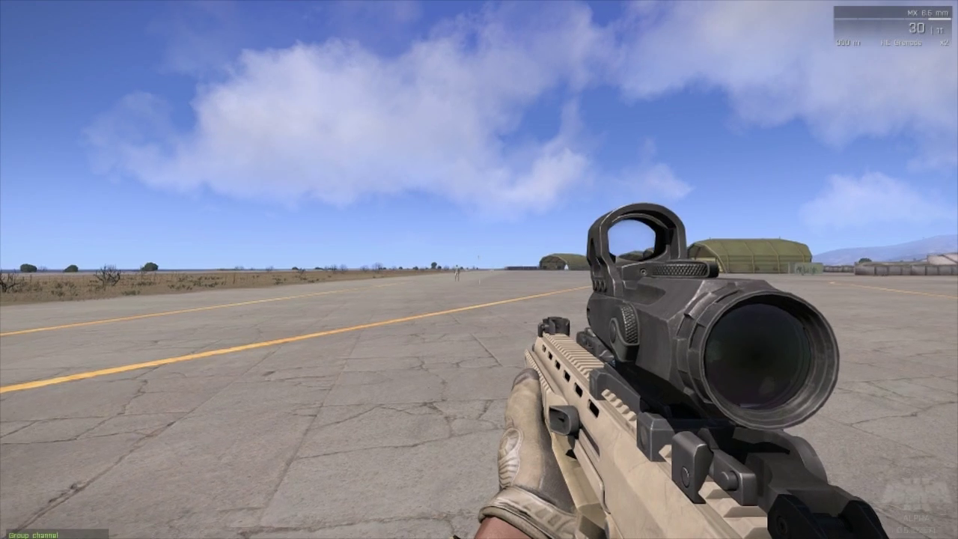
- View the Kill Civilian task, 'Shoot him in the head', in the in-game map's task list
{"action": "key", "text": "m"}
{"action": "left_click", "coordinate": [28, 45]}
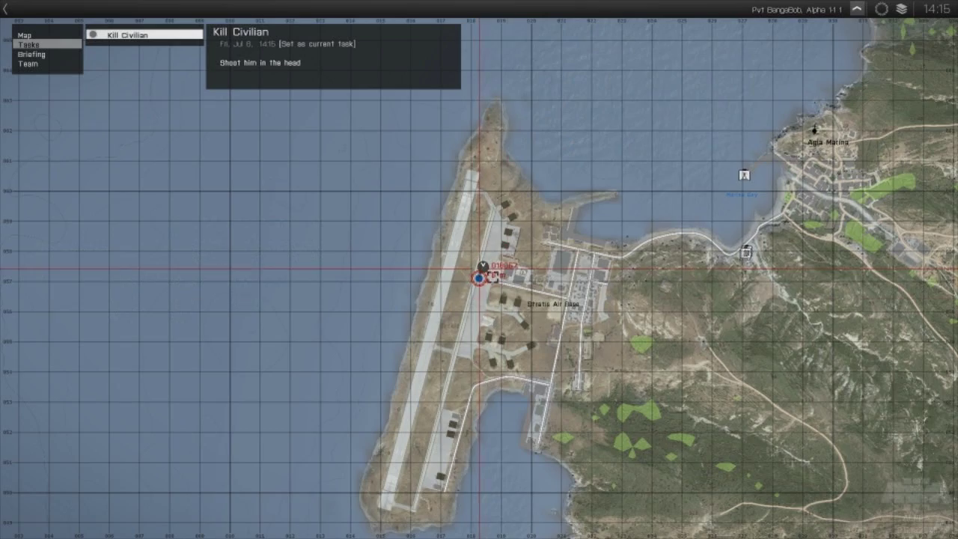
{"action": "scroll", "coordinate": [475, 262], "scroll_direction": "up", "scroll_amount": 5}
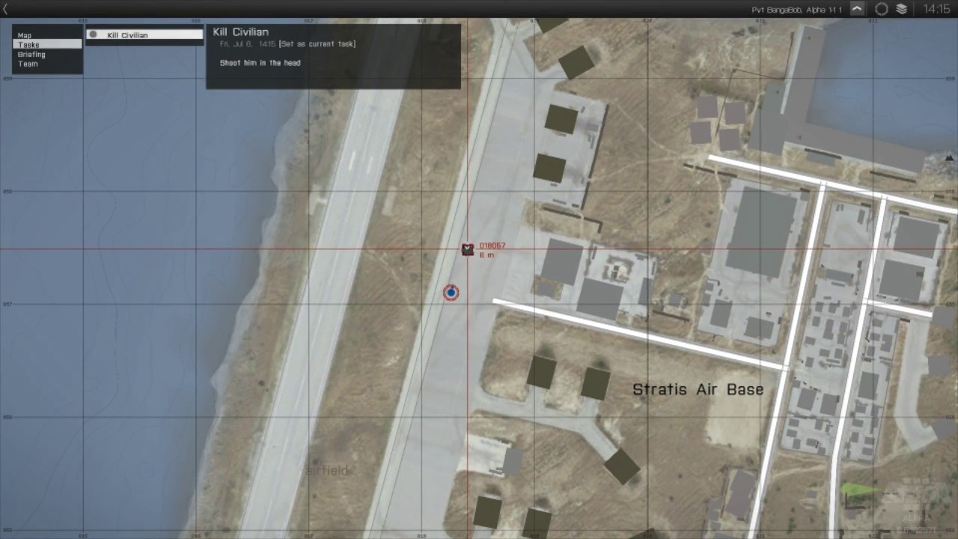
{"action": "scroll", "coordinate": [467, 248], "scroll_direction": "up", "scroll_amount": 4}
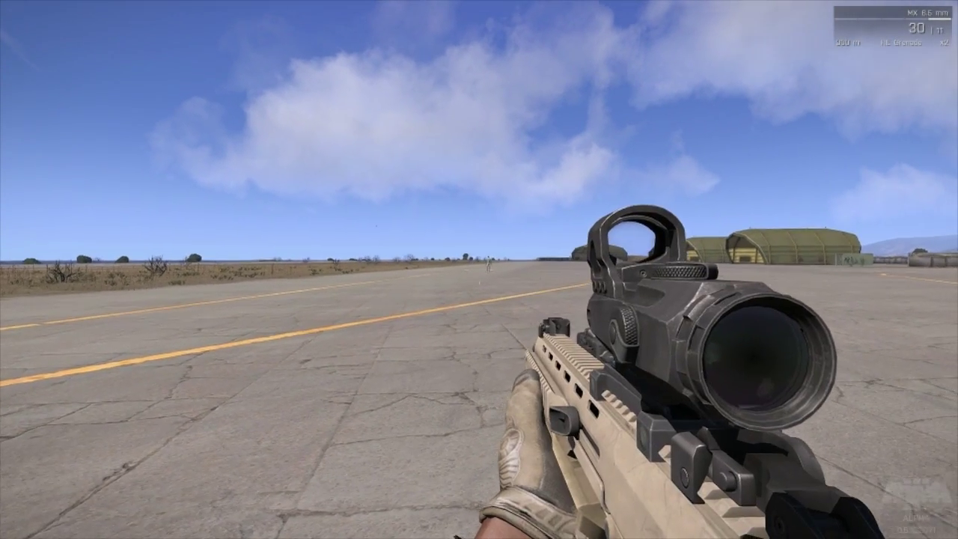
- Aim through the scope and shoot the civilian to complete the Kill Civilian task
{"action": "right_click", "coordinate": [479, 269]}
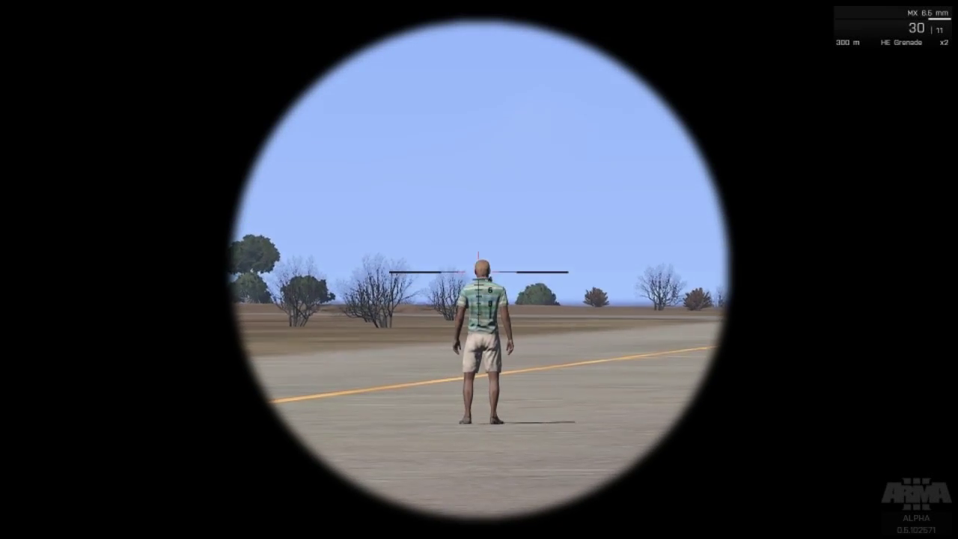
{"action": "left_click", "coordinate": [479, 269]}
{"action": "right_click", "coordinate": [479, 270]}
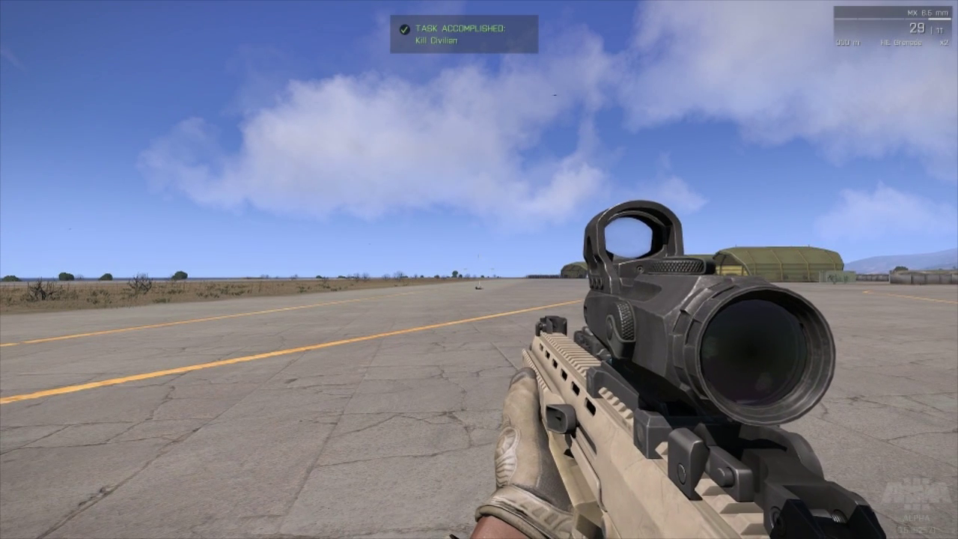
- Abort the mission preview and return to the editor map
{"action": "key", "text": "Escape"}
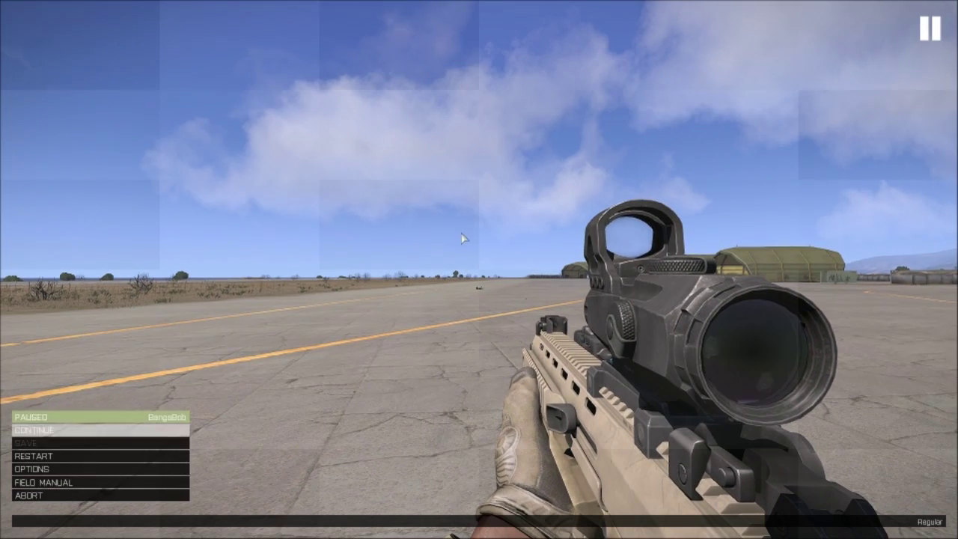
{"action": "left_click", "coordinate": [45, 494]}
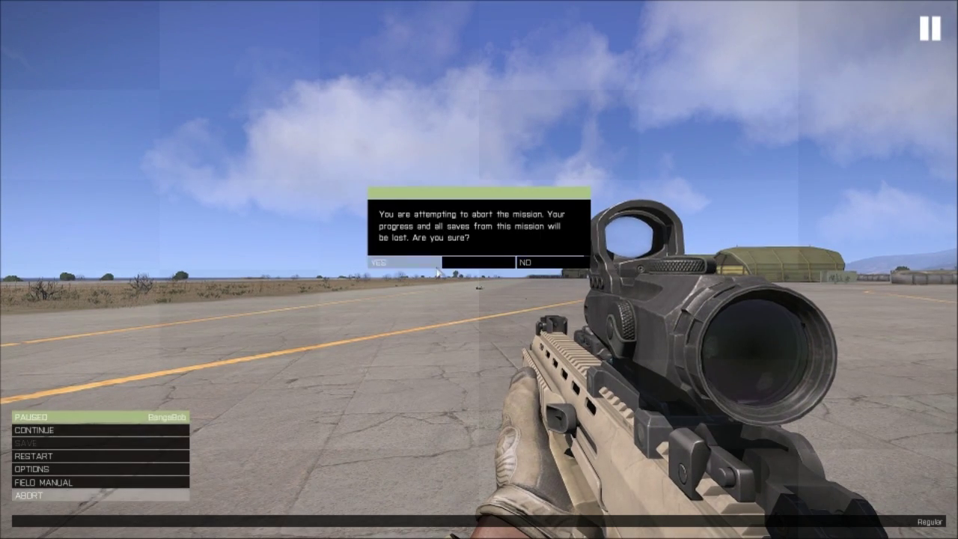
{"action": "left_click", "coordinate": [405, 262]}
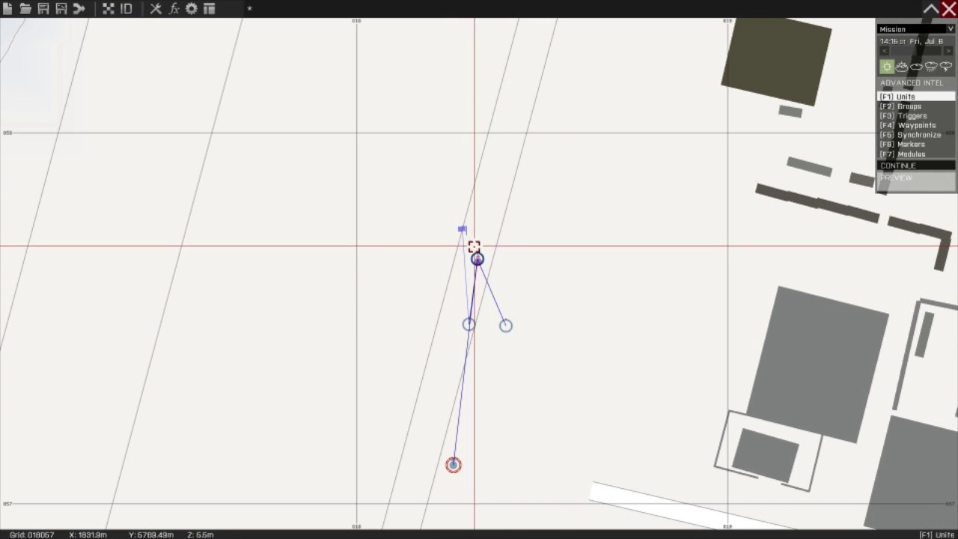
- Place a Create Task module with ID task2, title 'run to fire', description 'Get to fire'
{"action": "left_click_drag", "start_coordinate": [477, 259], "coordinate": [488, 297]}
{"action": "key", "text": "Up"}
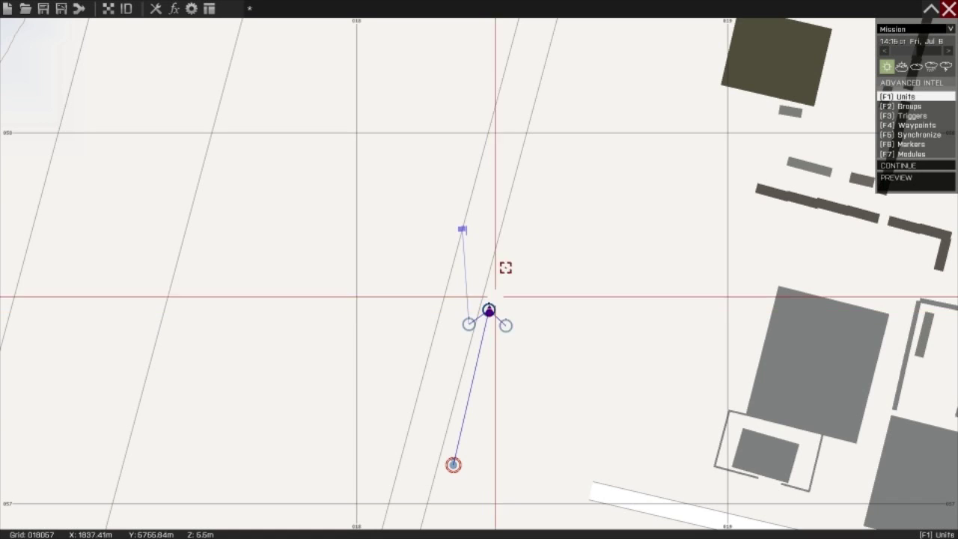
{"action": "key", "text": "F7"}
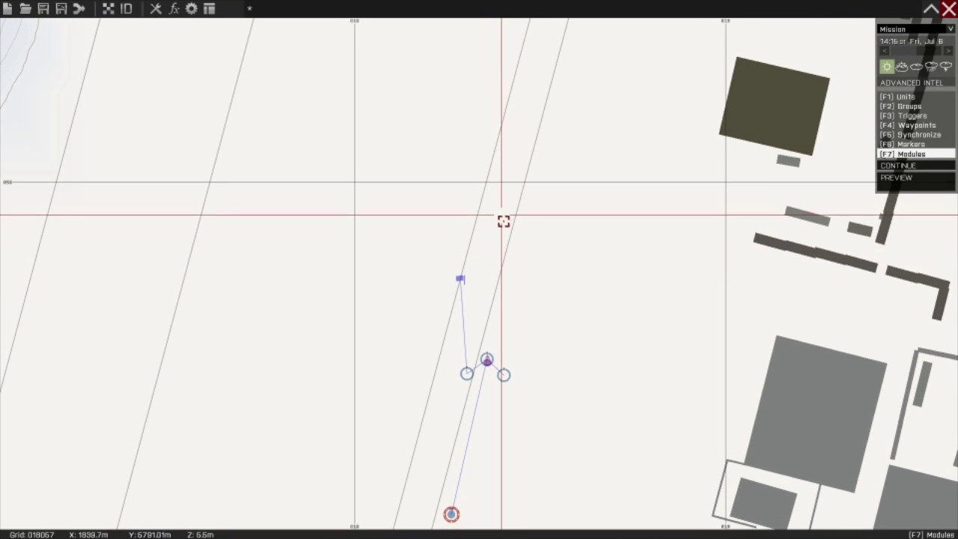
{"action": "double_click", "coordinate": [498, 234]}
{"action": "left_click", "coordinate": [370, 172]}
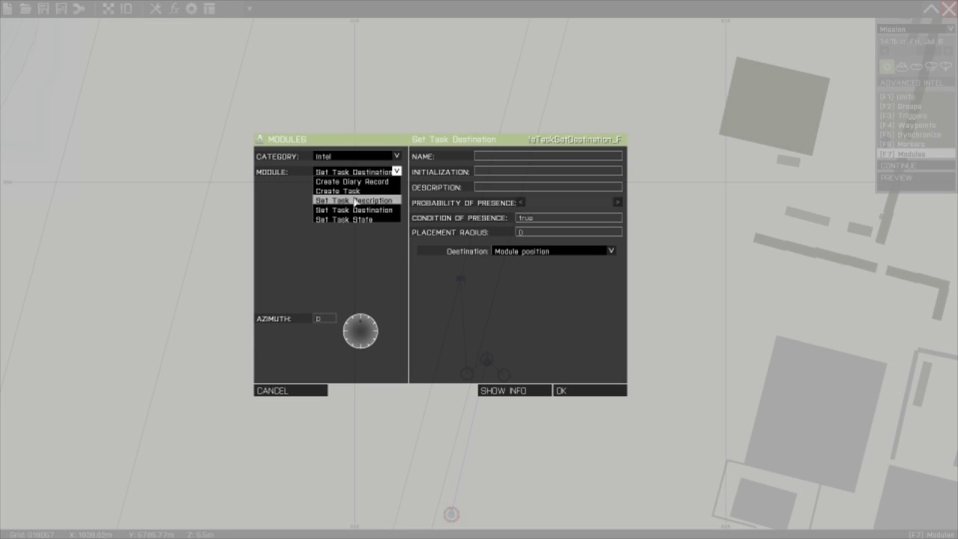
{"action": "left_click", "coordinate": [348, 191]}
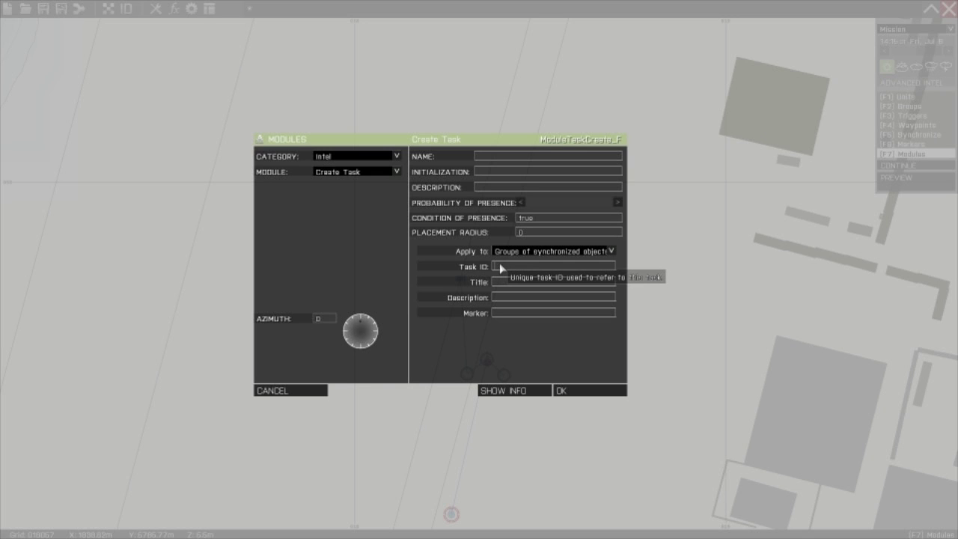
{"action": "type", "text": "task2"}
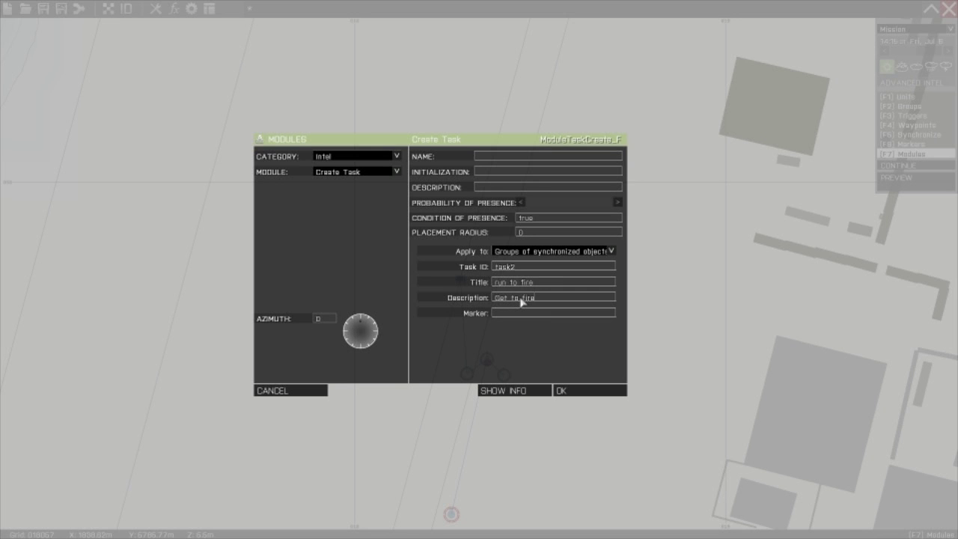
{"action": "left_click", "coordinate": [577, 388]}
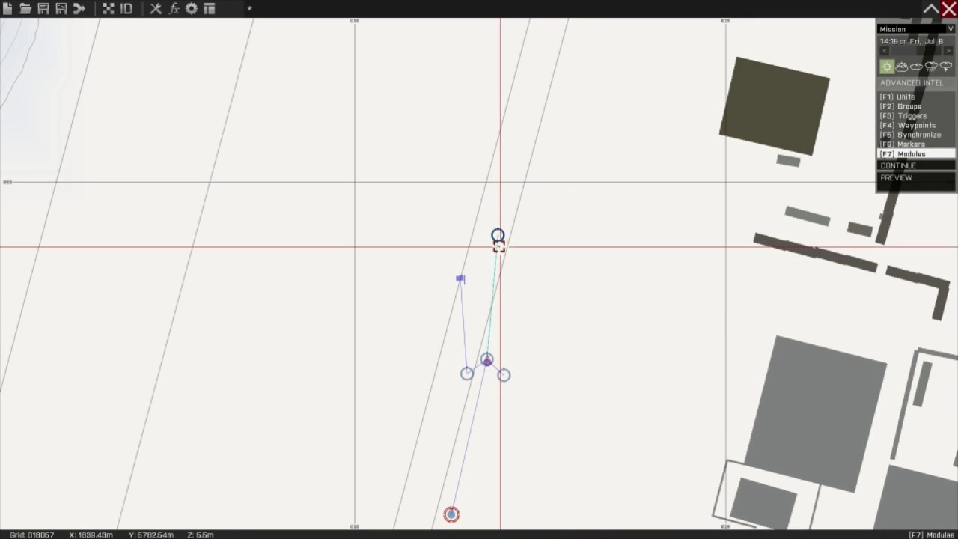
- Place a Set Task State module beside it with state Succeeded
{"action": "key", "text": "F2"}
{"action": "key", "text": "F7"}
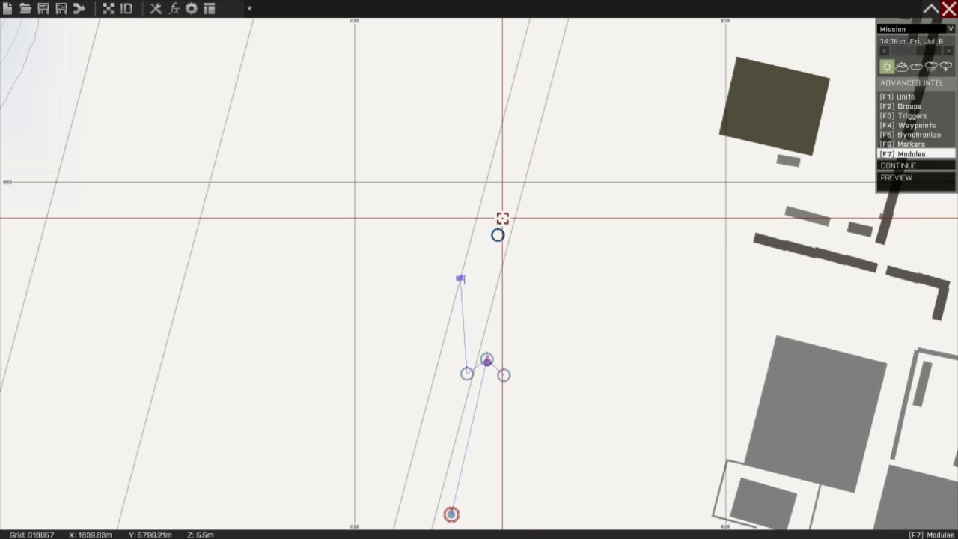
{"action": "double_click", "coordinate": [499, 217]}
{"action": "left_click", "coordinate": [352, 173]}
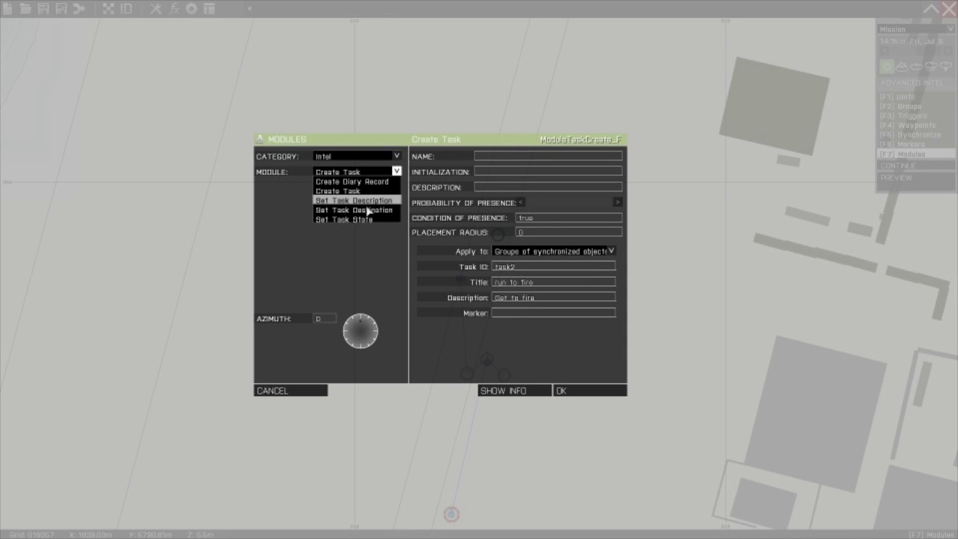
{"action": "left_click", "coordinate": [366, 219]}
{"action": "left_click", "coordinate": [515, 252]}
{"action": "left_click", "coordinate": [524, 280]}
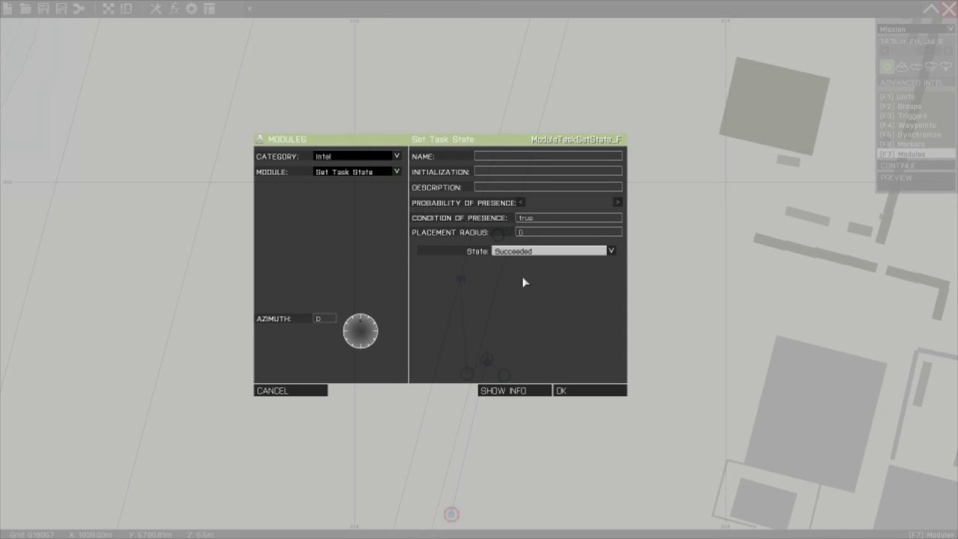
{"action": "left_click", "coordinate": [577, 392]}
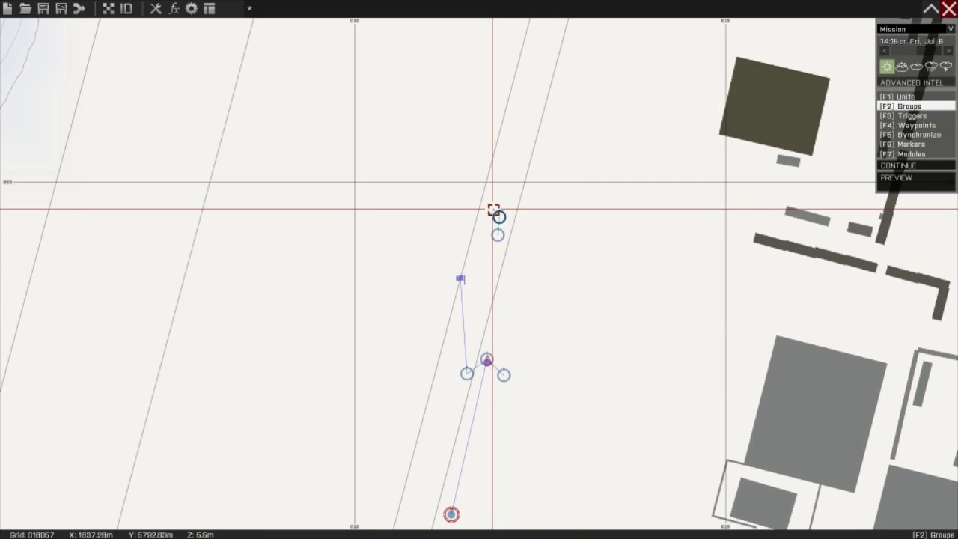
{"action": "key", "text": "F1"}
- Place a trigger above the task modules with activation set to BLUFOR
{"action": "right_click_drag", "start_coordinate": [485, 247], "coordinate": [487, 271]}
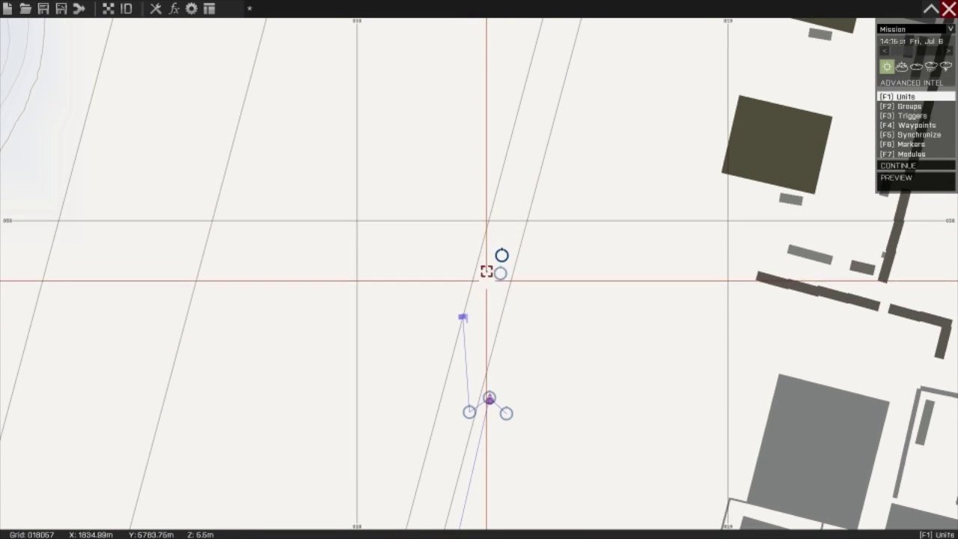
{"action": "key", "text": "F3"}
{"action": "double_click", "coordinate": [498, 216]}
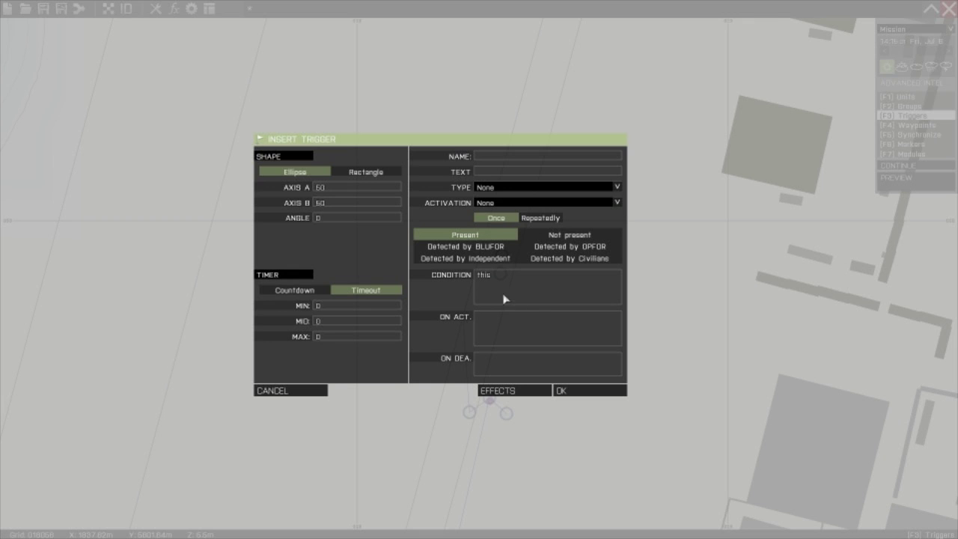
{"action": "left_click", "coordinate": [491, 203]}
{"action": "left_click", "coordinate": [500, 232]}
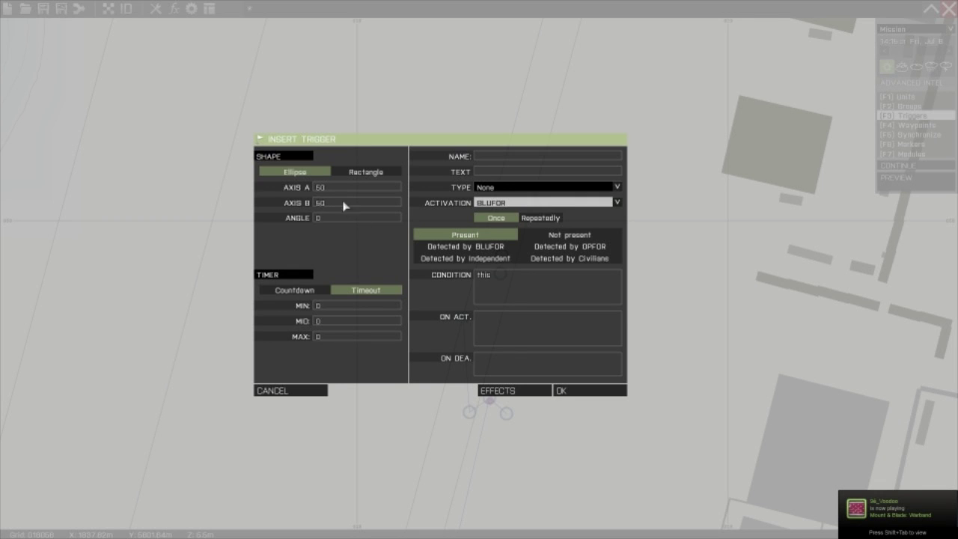
{"action": "left_click", "coordinate": [567, 395]}
- Place an Empty-side Fireplace object from the Objects class at the trigger
{"action": "key", "text": "F1"}
{"action": "double_click", "coordinate": [510, 226]}
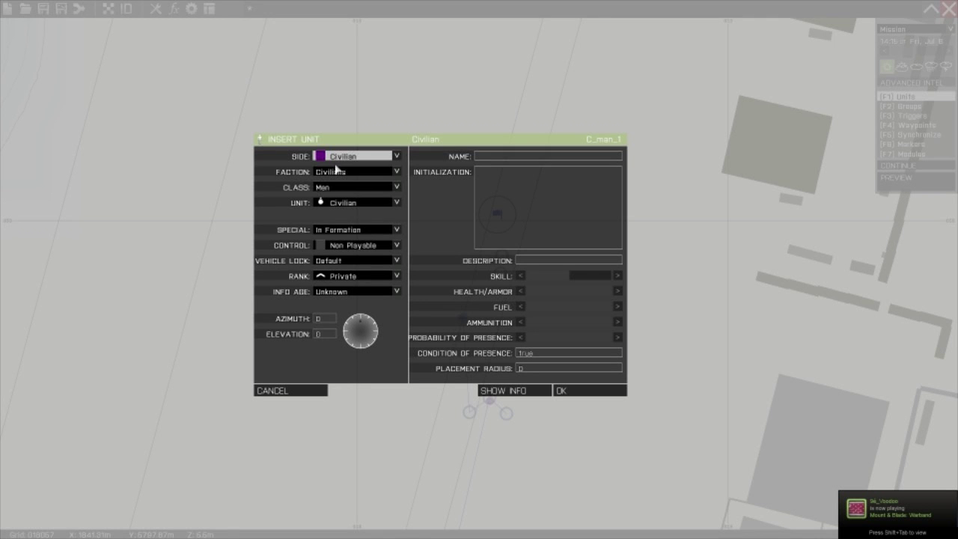
{"action": "left_click", "coordinate": [338, 157]}
{"action": "left_click", "coordinate": [347, 223]}
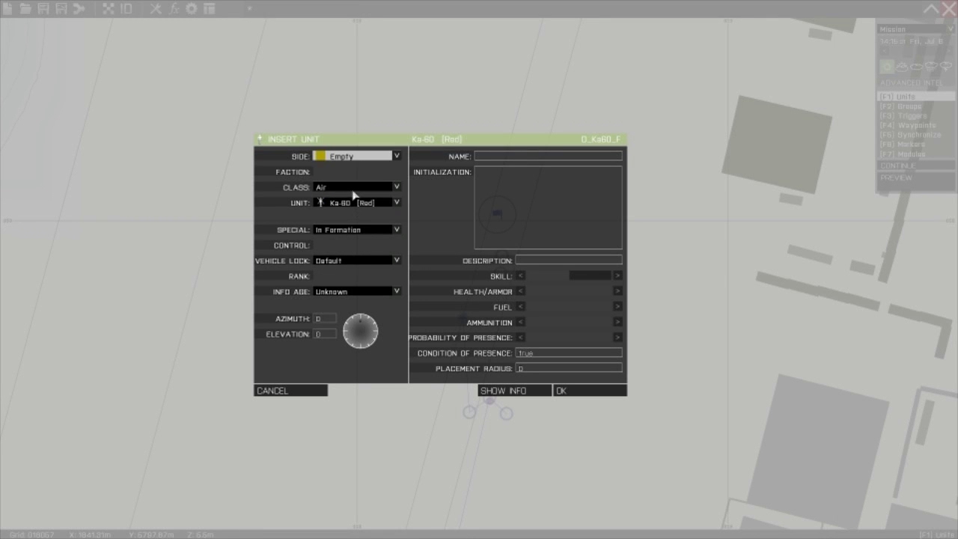
{"action": "left_click", "coordinate": [354, 188]}
{"action": "left_click", "coordinate": [349, 255]}
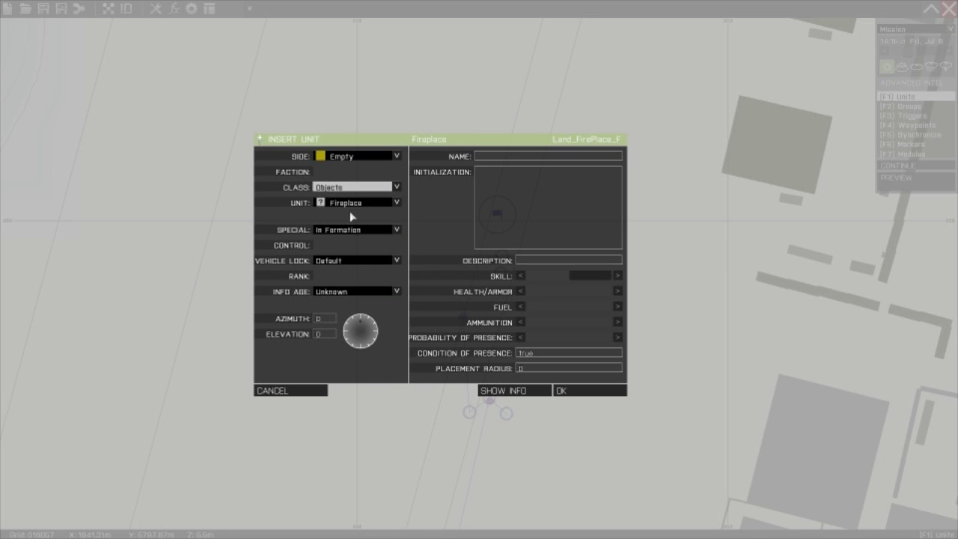
{"action": "left_click", "coordinate": [578, 392]}
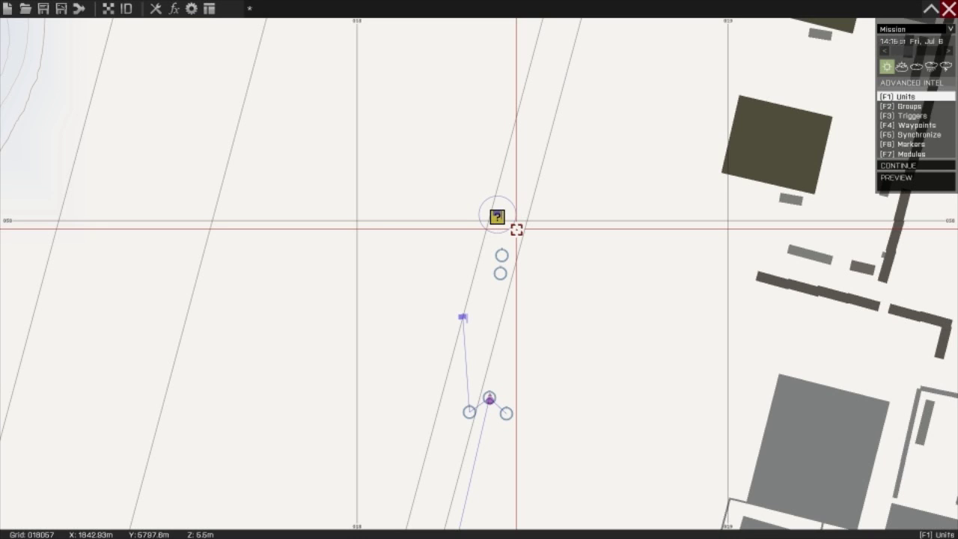
- Synchronise the fireplace trigger with the Set Task State module
{"action": "scroll", "coordinate": [516, 229], "scroll_direction": "up", "scroll_amount": 2}
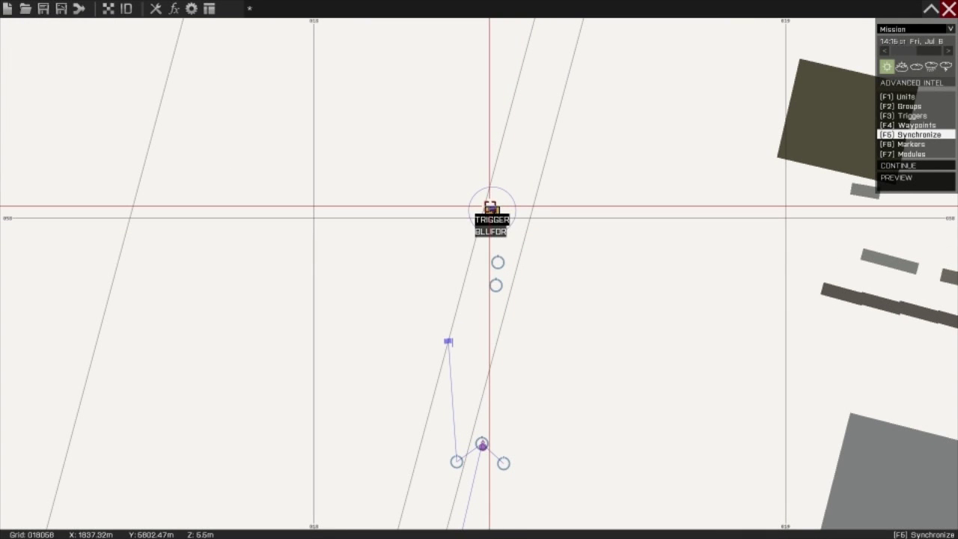
{"action": "left_click_drag", "start_coordinate": [490, 207], "coordinate": [496, 427]}
{"action": "scroll", "coordinate": [509, 349], "scroll_direction": "down", "scroll_amount": 4}
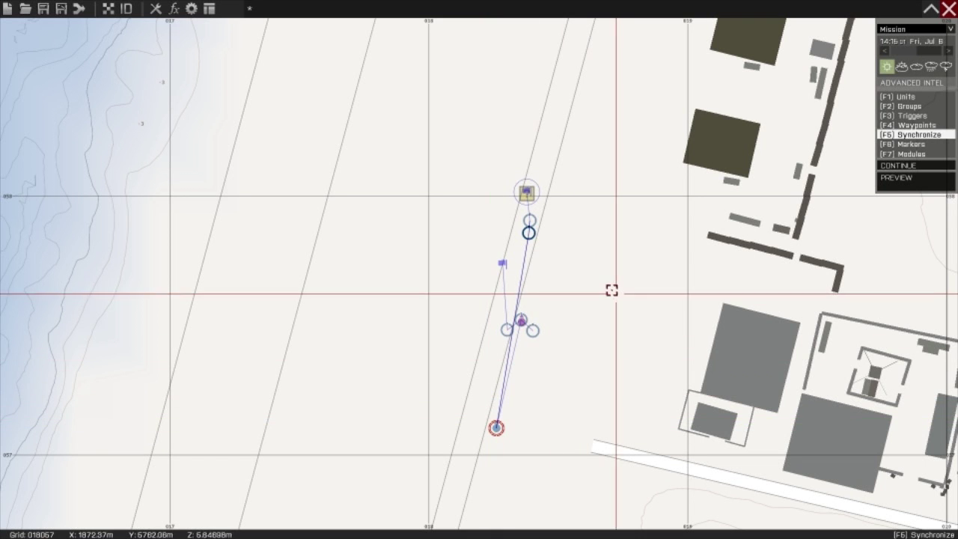
{"action": "scroll", "coordinate": [571, 304], "scroll_direction": "up", "scroll_amount": 5}
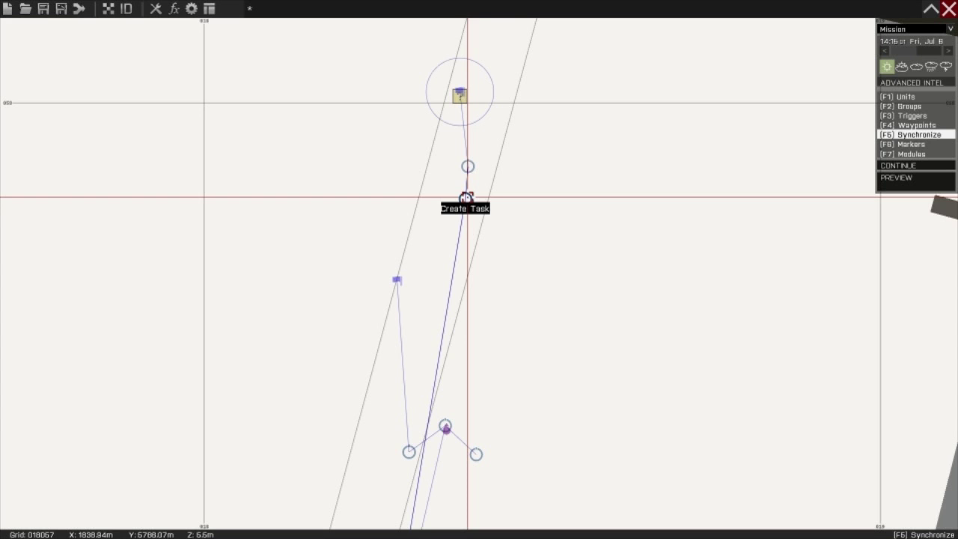
- Link the task2 Create Task module to the civilian-kill trigger, adjust positions, and preview the mission
{"action": "left_click_drag", "start_coordinate": [465, 200], "coordinate": [398, 274]}
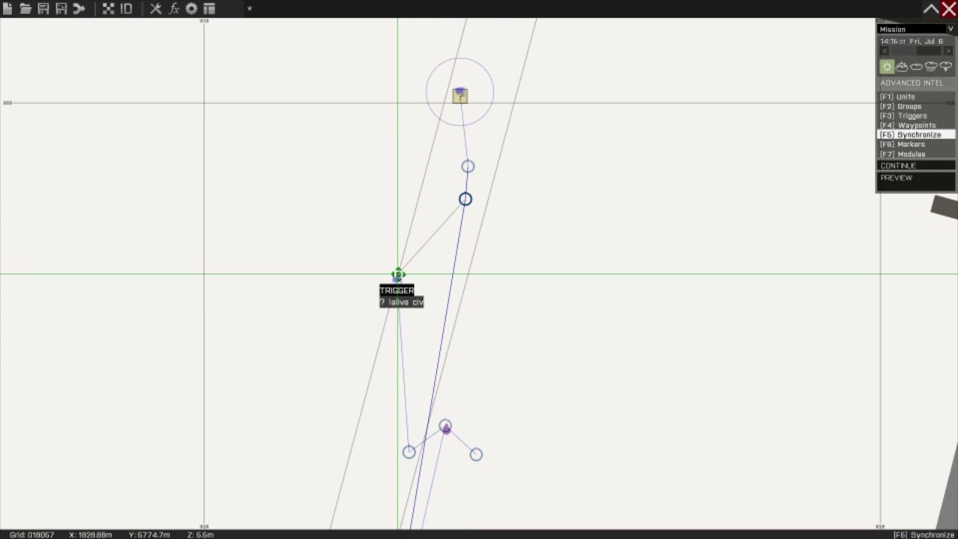
{"action": "mouse_move", "coordinate": [397, 274]}
{"action": "left_mouse_down"}
{"action": "mouse_move", "coordinate": [406, 270]}
{"action": "mouse_move", "coordinate": [395, 284]}
{"action": "mouse_move", "coordinate": [389, 277]}
{"action": "left_mouse_up"}
{"action": "key", "text": "F1"}
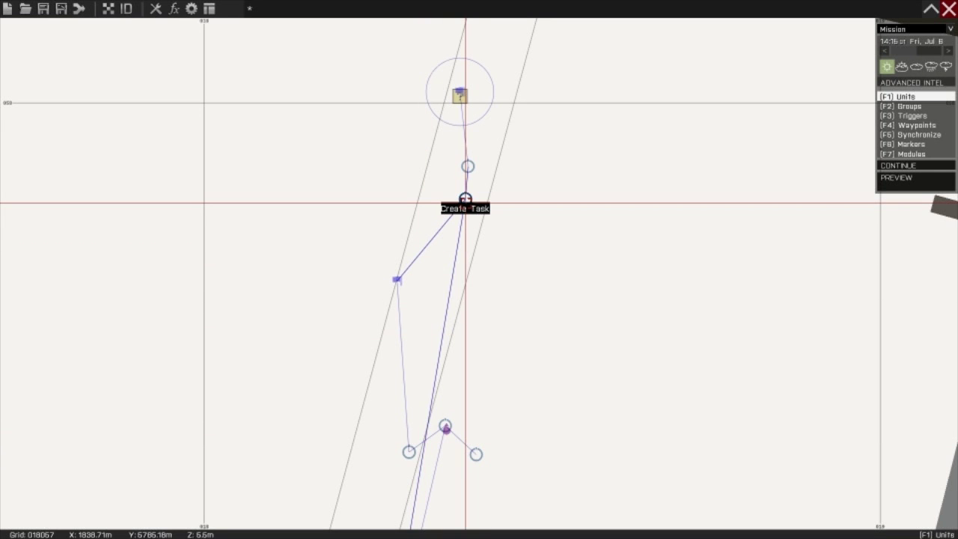
{"action": "left_click_drag", "start_coordinate": [465, 199], "coordinate": [477, 212]}
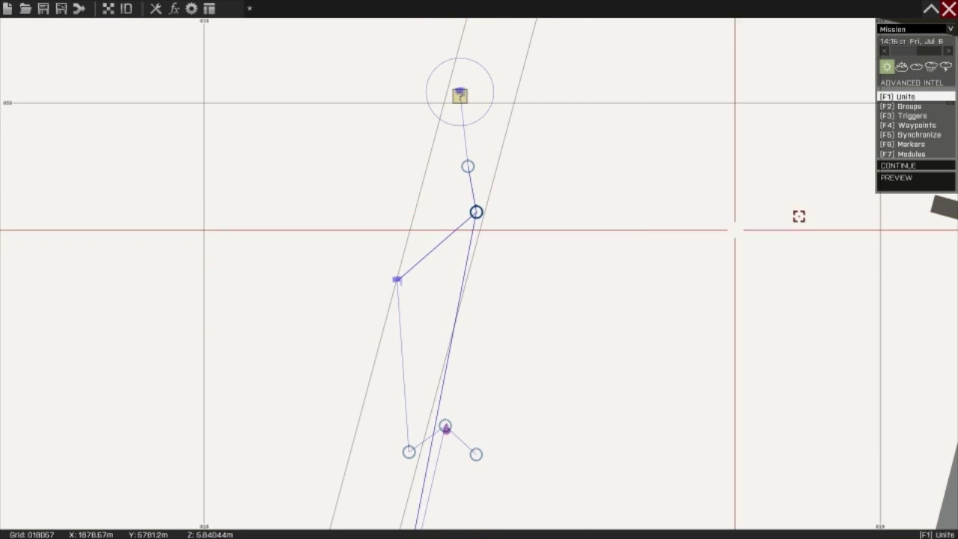
{"action": "left_click", "coordinate": [902, 178]}
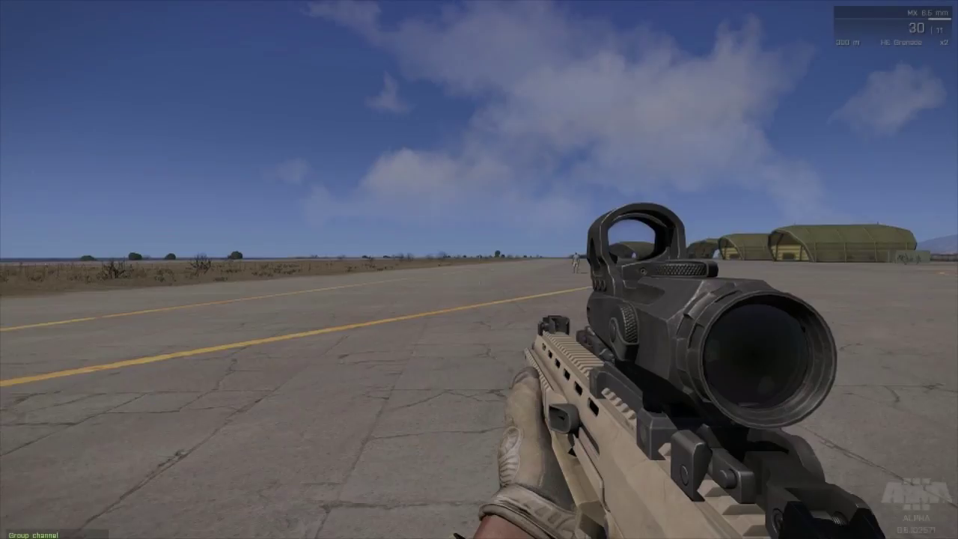
- Check the map's task list, then shoot the civilian to complete Kill Civilian
{"action": "key", "text": "m"}
{"action": "left_click", "coordinate": [30, 45]}
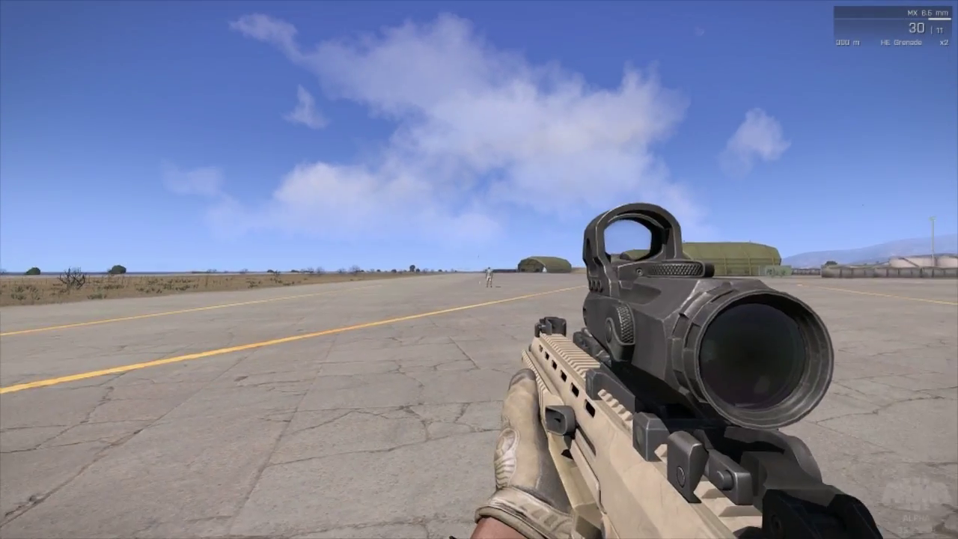
{"action": "right_click", "coordinate": [479, 270]}
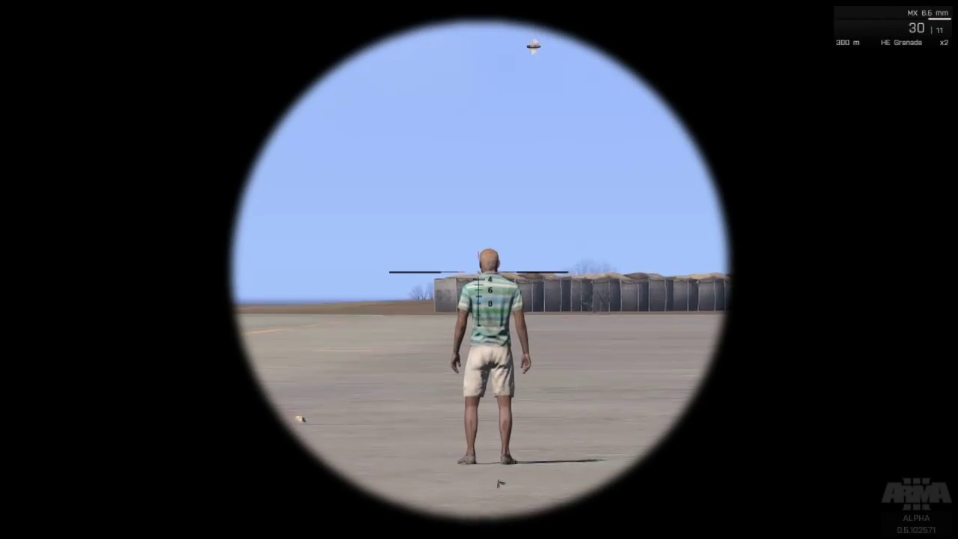
{"action": "left_click", "coordinate": [479, 269]}
{"action": "right_click", "coordinate": [479, 270]}
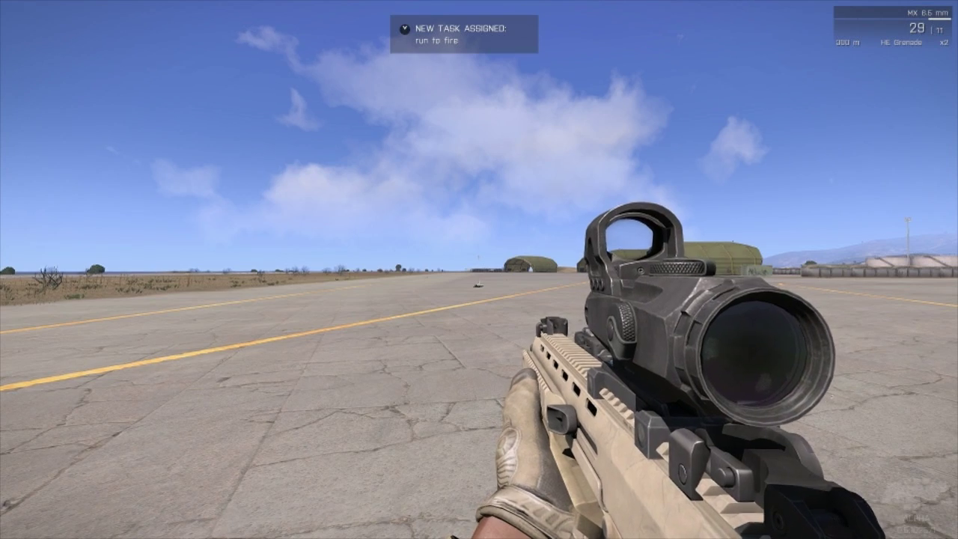
- Review the 'run to fire' task's 'Get to fire' description, then walk toward the fireplace
{"action": "key", "text": "m"}
{"action": "left_click", "coordinate": [112, 45]}
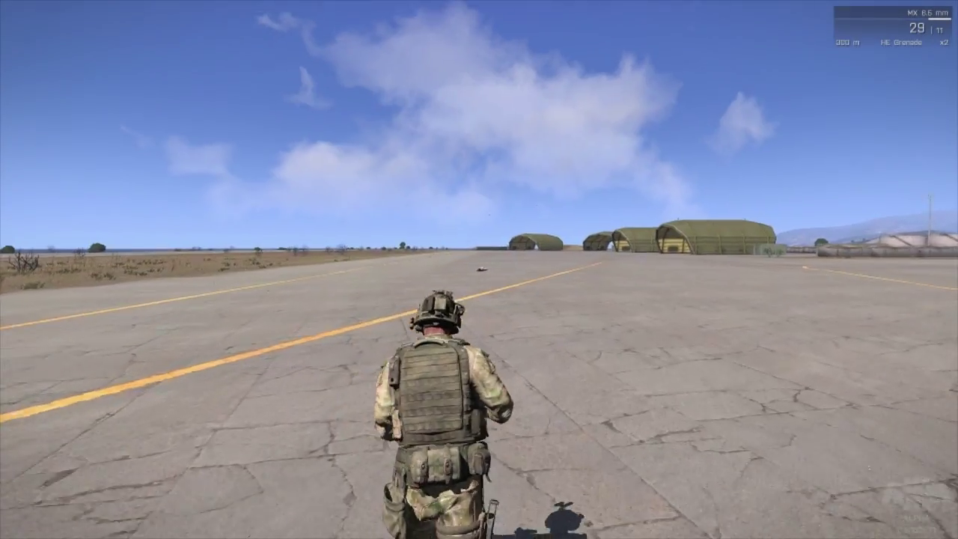
{"action": "key", "text": "w"}
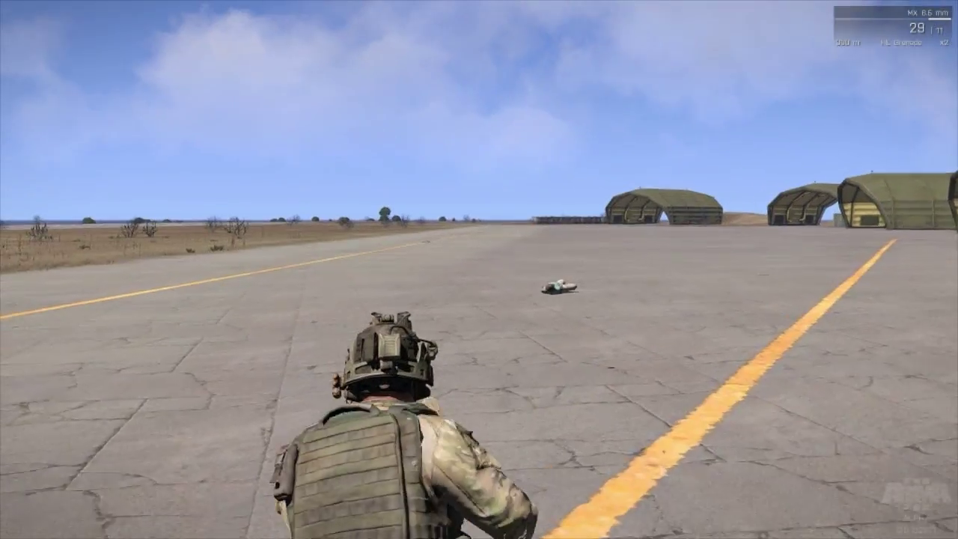